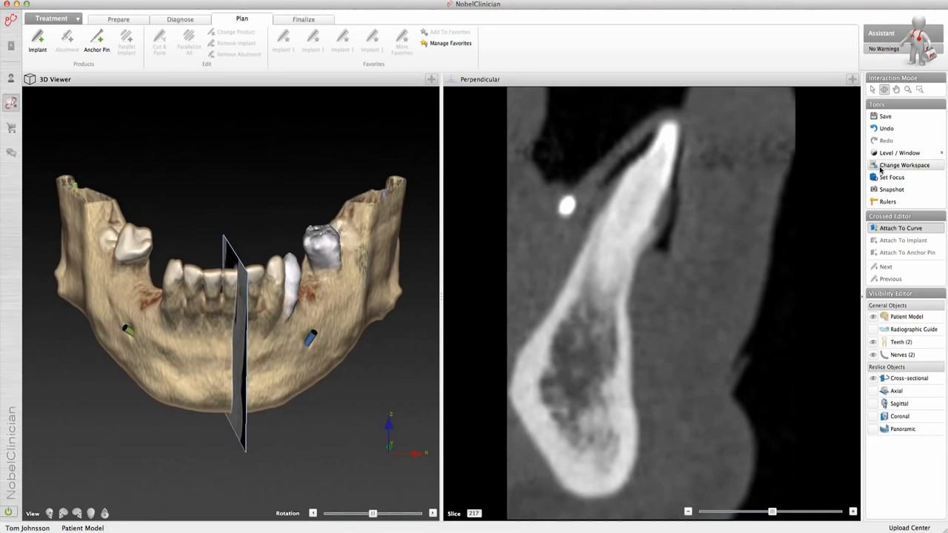
Step: Switch to the Panoramic Workspace and show the panoramic image as an X-ray-like view with both nerve canals
{"action": "left_click", "coordinate": [883, 166]}
{"action": "left_click", "coordinate": [590, 253]}
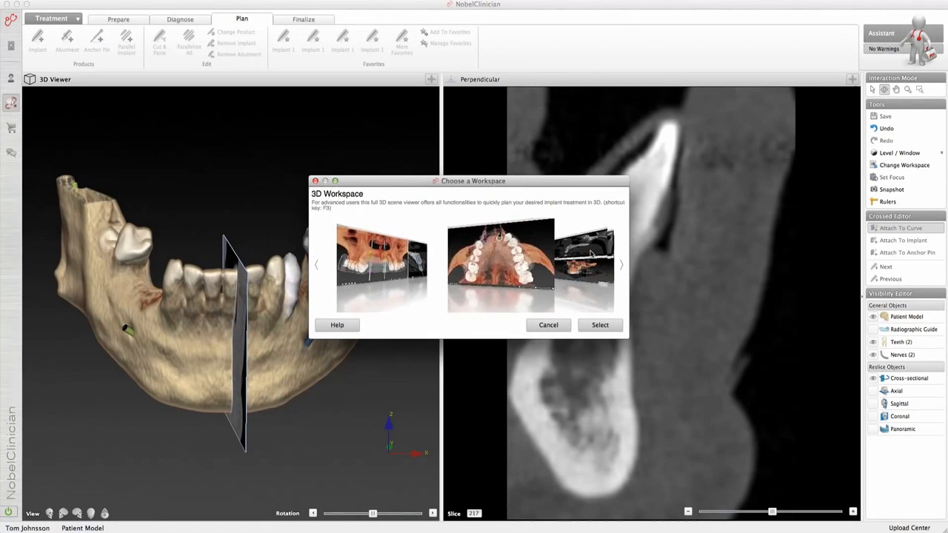
{"action": "left_click", "coordinate": [588, 256]}
{"action": "left_click", "coordinate": [588, 257]}
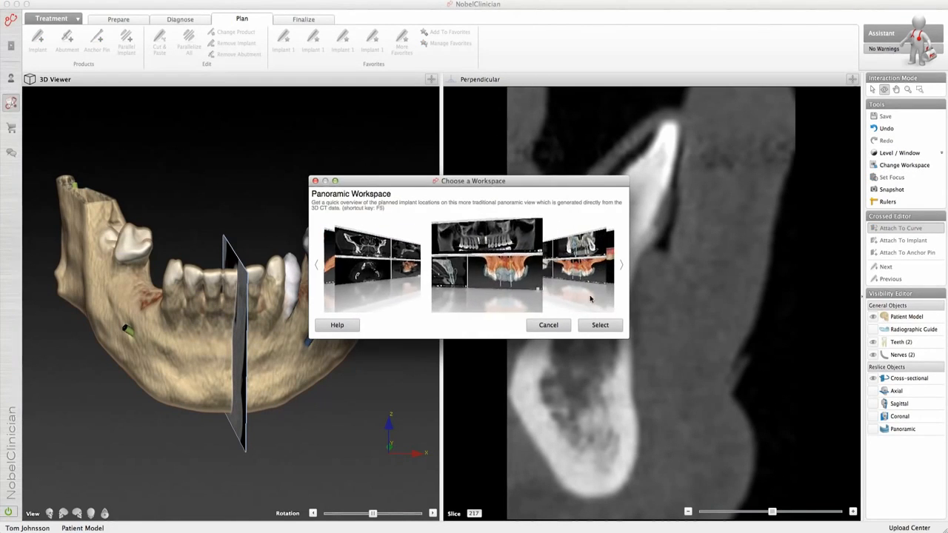
{"action": "left_click", "coordinate": [599, 325]}
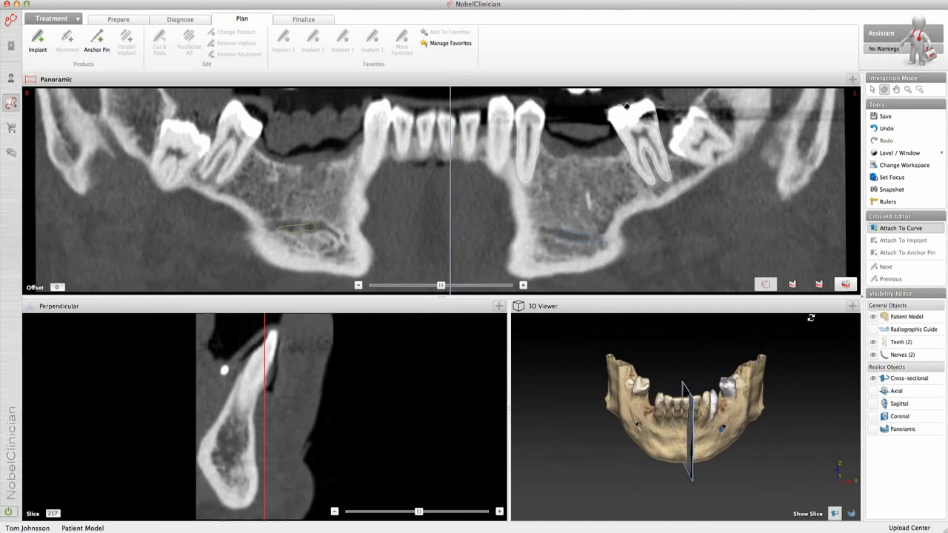
{"action": "left_click", "coordinate": [845, 286]}
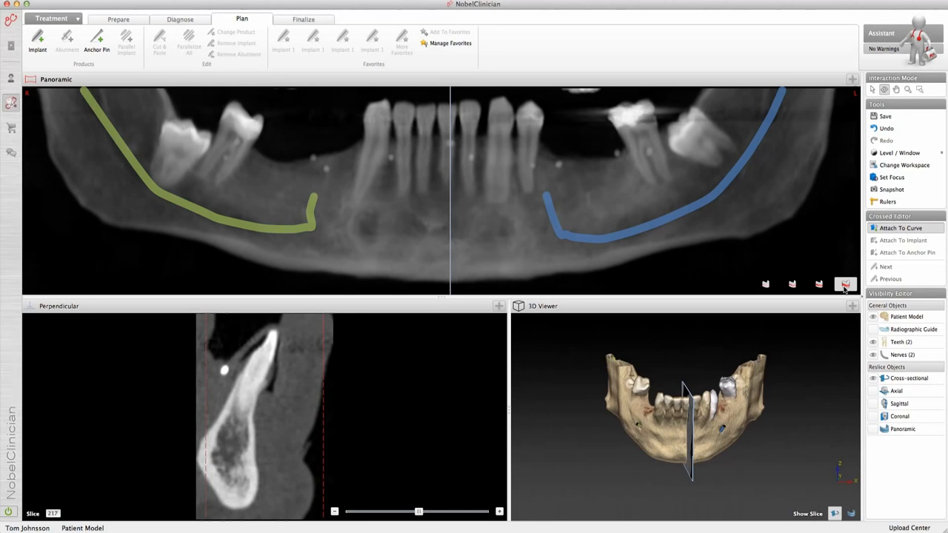
Step: Place an implant in the panoramic view's gap on the patient's left, with the shoulder at the bone crest and the tip beside the blue nerve
{"action": "left_click_drag", "start_coordinate": [751, 402], "coordinate": [737, 436]}
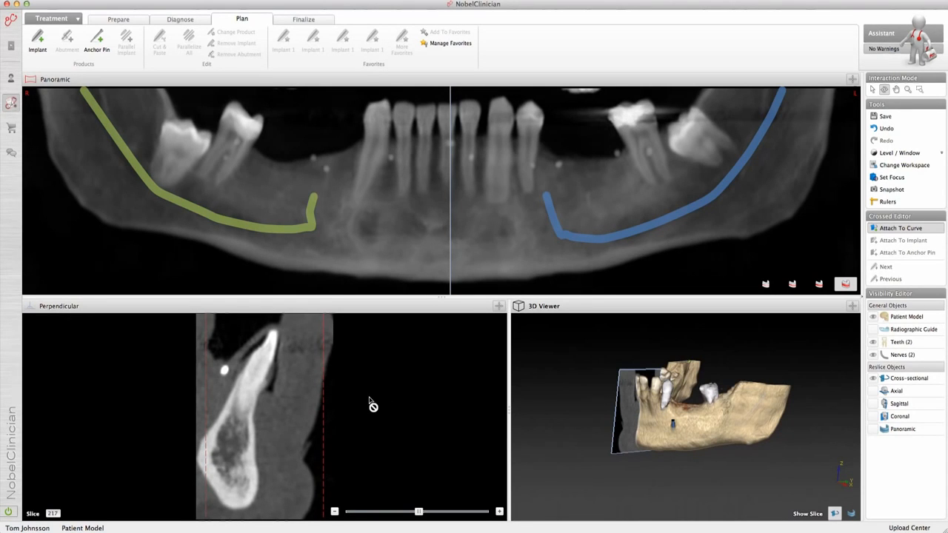
{"action": "key", "text": "space"}
{"action": "left_click", "coordinate": [46, 55]}
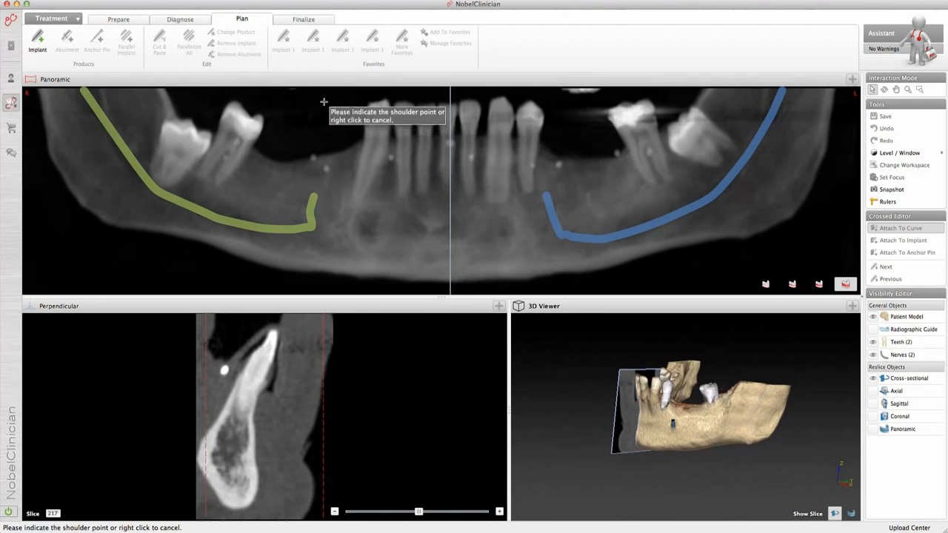
{"action": "left_click", "coordinate": [564, 161]}
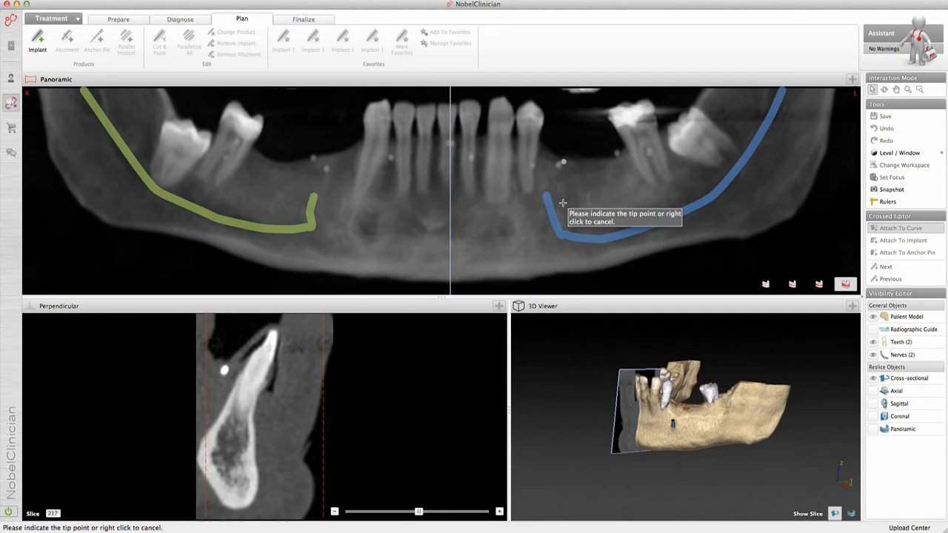
{"action": "left_click", "coordinate": [563, 201]}
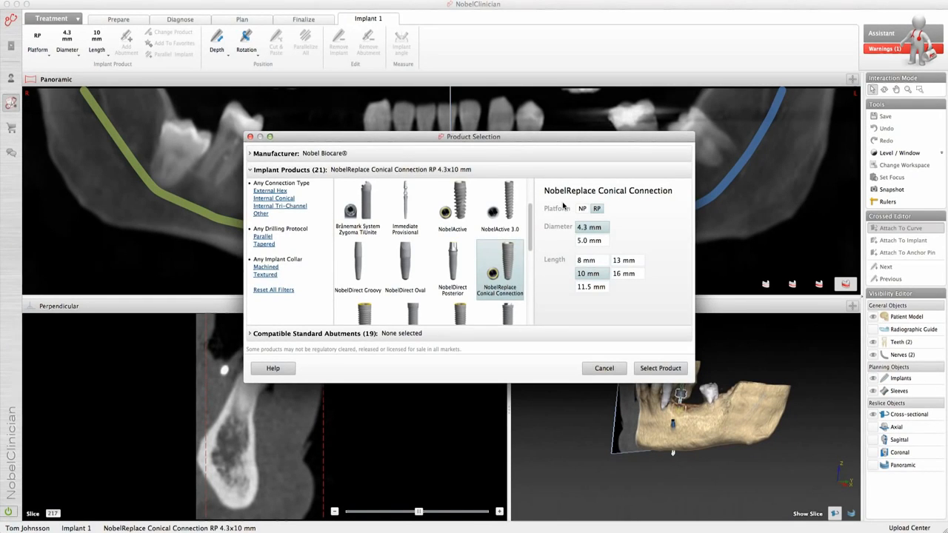
Step: Check the available implant manufacturers and filter the Nobel Biocare implant products to the Internal Conical connection type
{"action": "left_click_drag", "start_coordinate": [541, 140], "coordinate": [336, 137]}
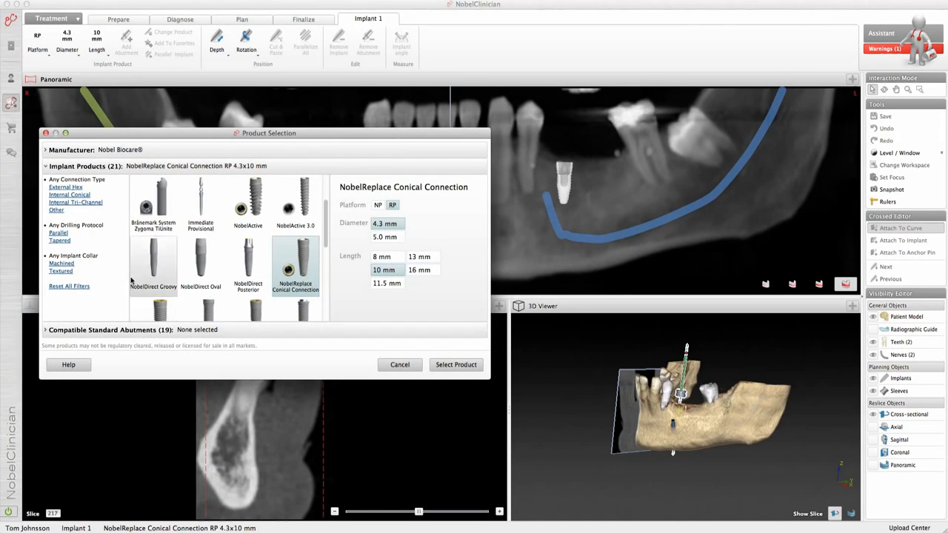
{"action": "left_click", "coordinate": [132, 152]}
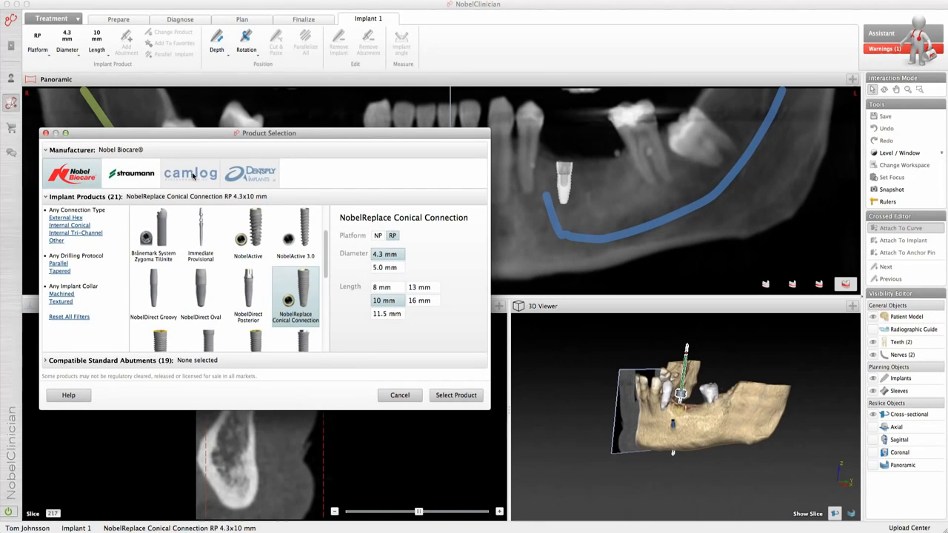
{"action": "left_click", "coordinate": [114, 152]}
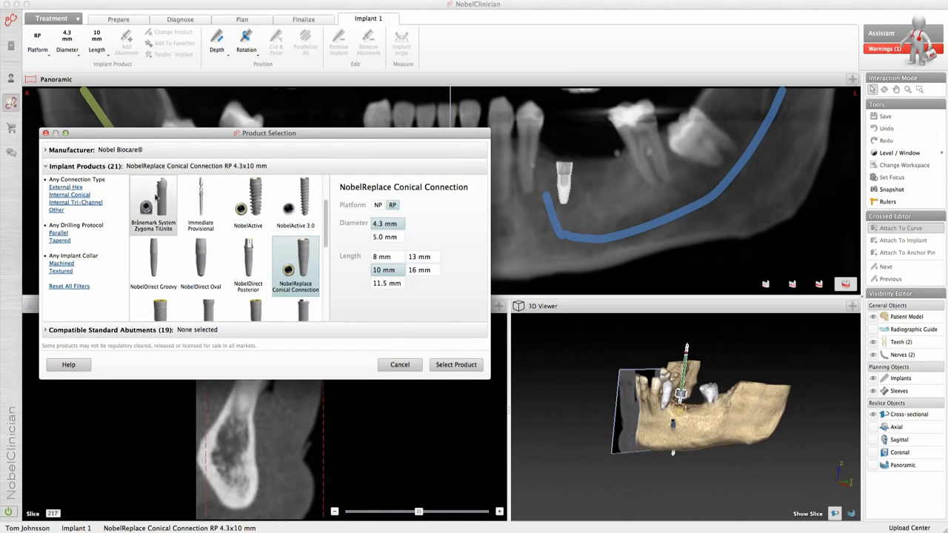
{"action": "left_click", "coordinate": [74, 195]}
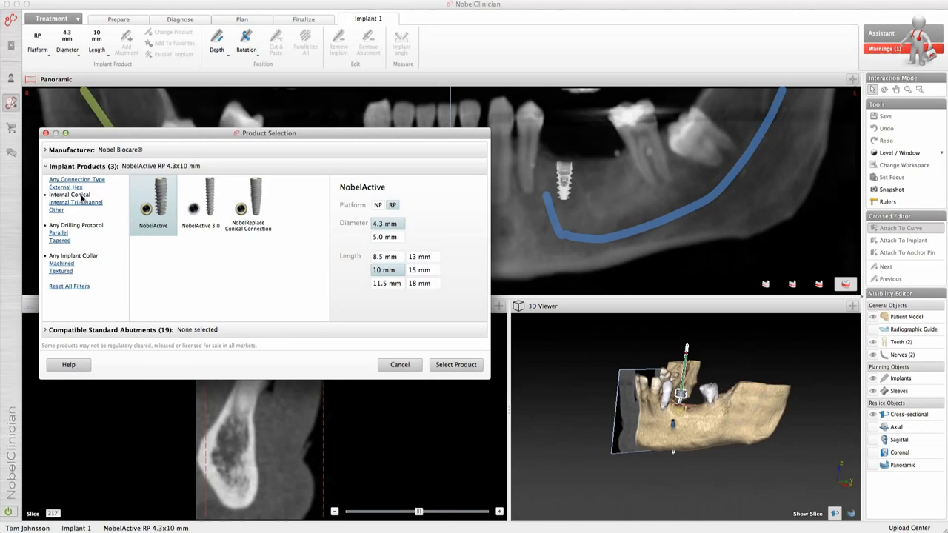
Step: Select the NobelReplace Conical Connection implant with RP platform, 4.3 mm diameter and 11.5 mm length
{"action": "left_click", "coordinate": [376, 272]}
{"action": "left_click", "coordinate": [378, 285]}
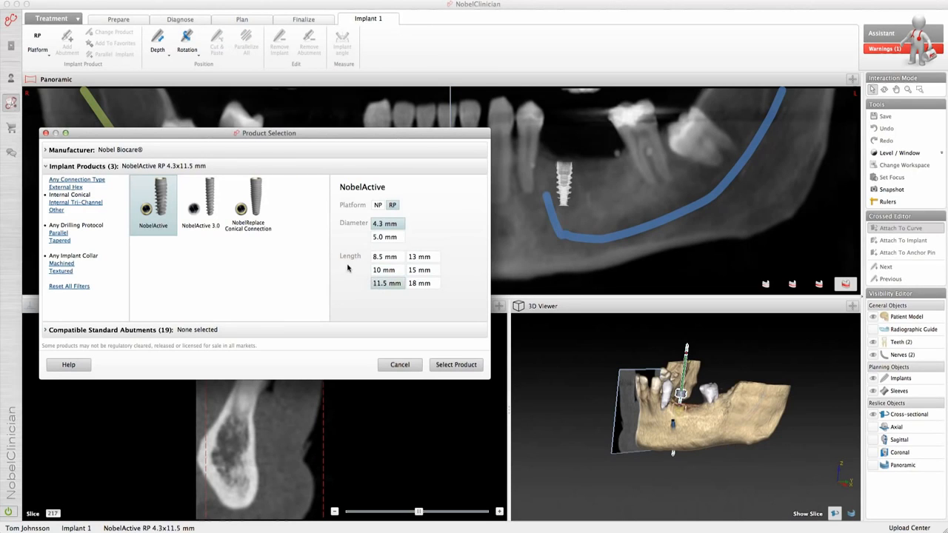
{"action": "left_click", "coordinate": [271, 223]}
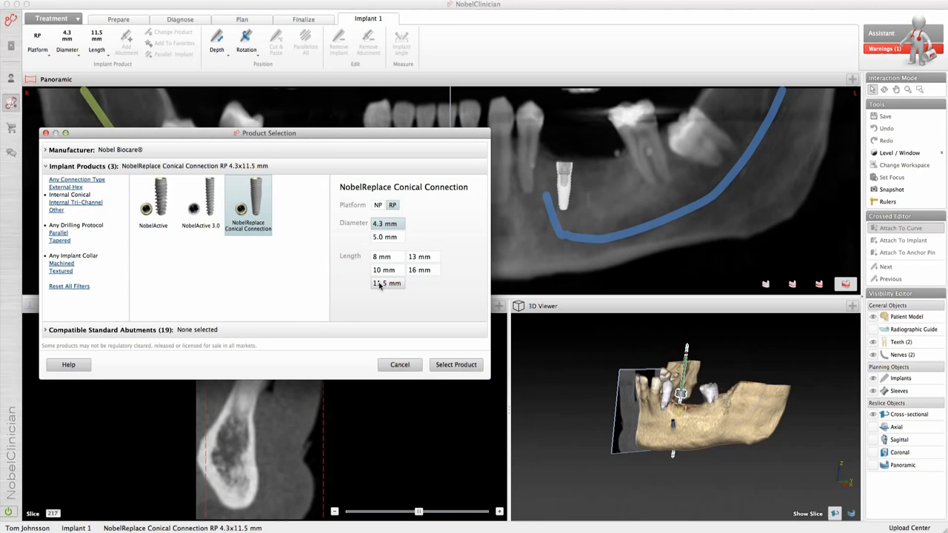
{"action": "left_click", "coordinate": [385, 237]}
{"action": "left_click", "coordinate": [385, 224]}
{"action": "left_click", "coordinate": [379, 207]}
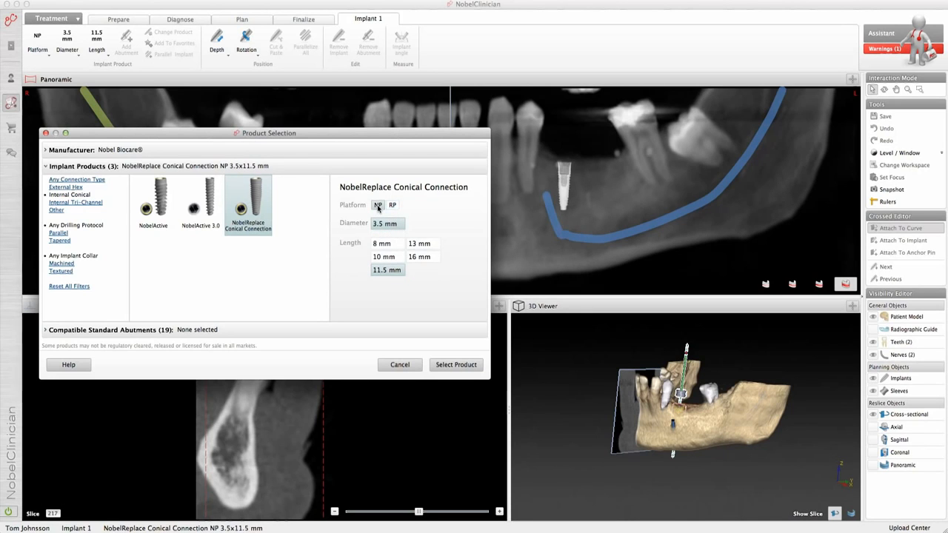
{"action": "left_click", "coordinate": [394, 206]}
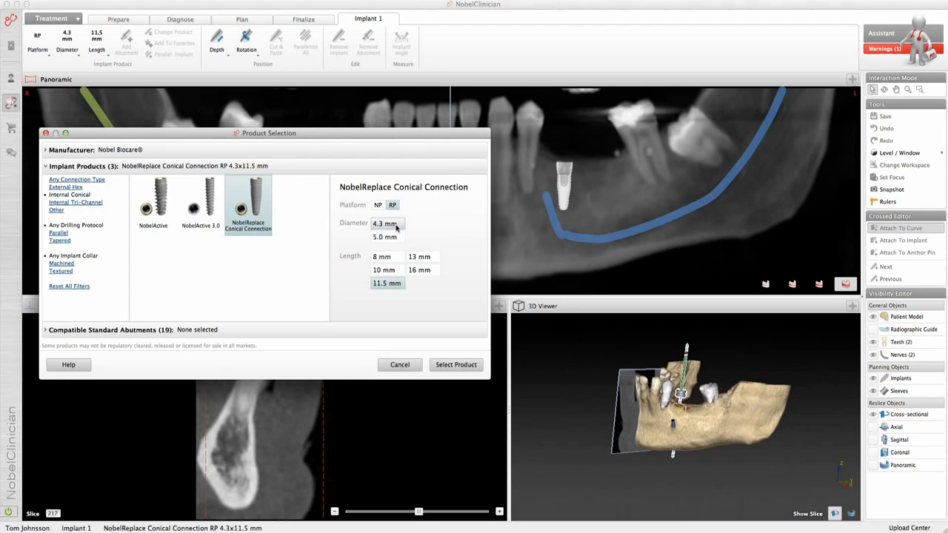
{"action": "left_click", "coordinate": [456, 364]}
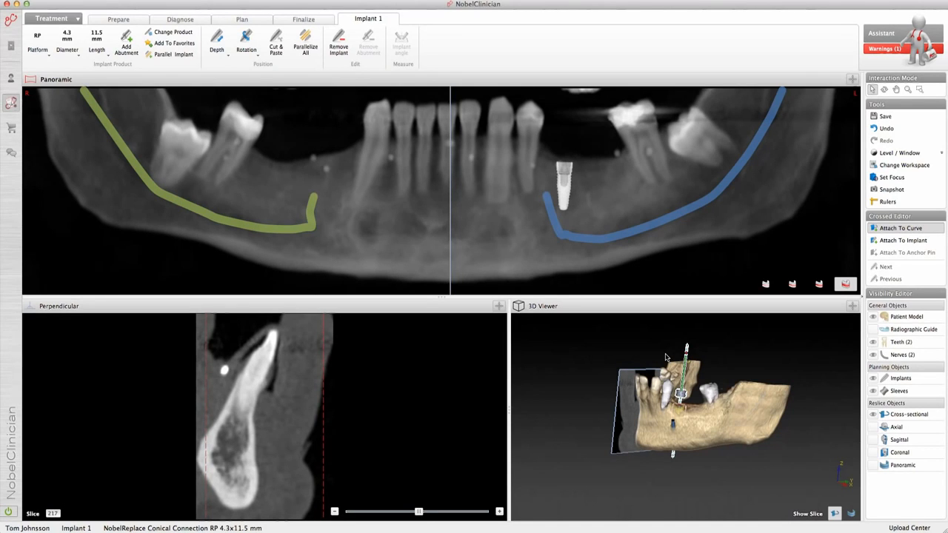
Step: Attach the reslice to the implant and shift and tilt the implant in the vertical slice to centre it within the bone
{"action": "scroll", "coordinate": [665, 358], "scroll_direction": "down", "scroll_amount": 1}
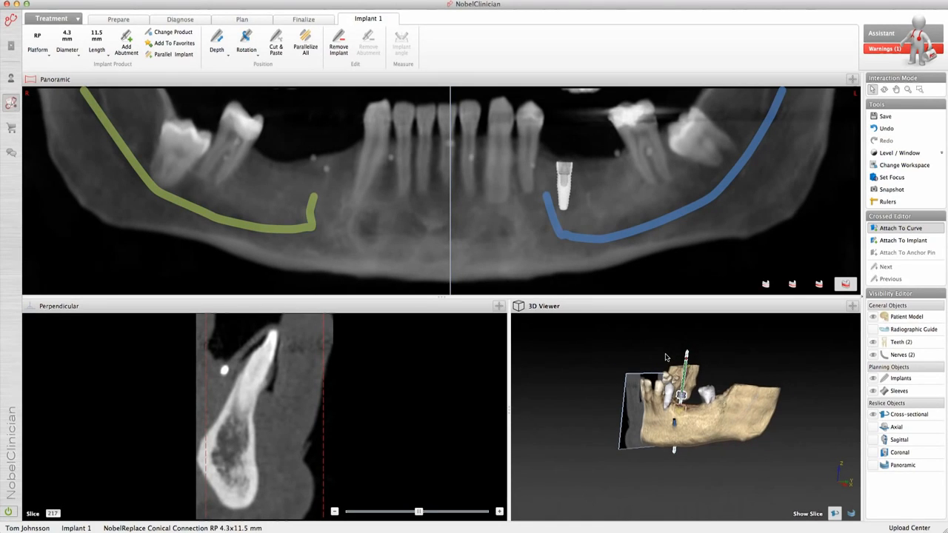
{"action": "scroll", "coordinate": [665, 358], "scroll_direction": "up", "scroll_amount": 2}
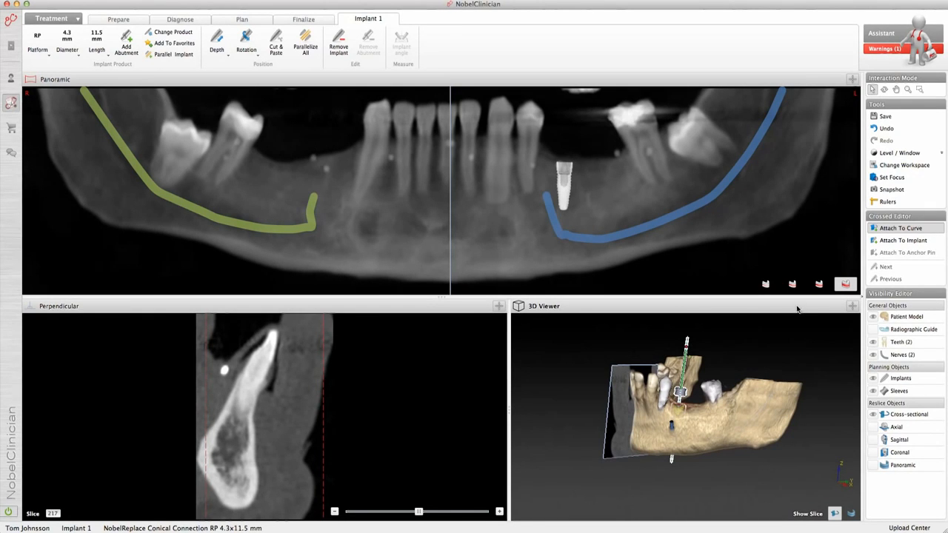
{"action": "left_click", "coordinate": [893, 245]}
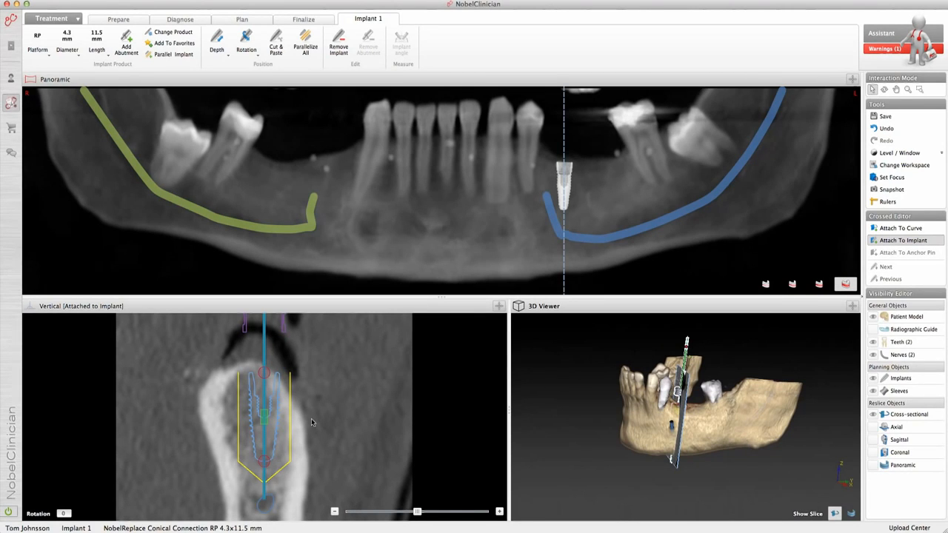
{"action": "left_click_drag", "start_coordinate": [265, 420], "coordinate": [252, 420]}
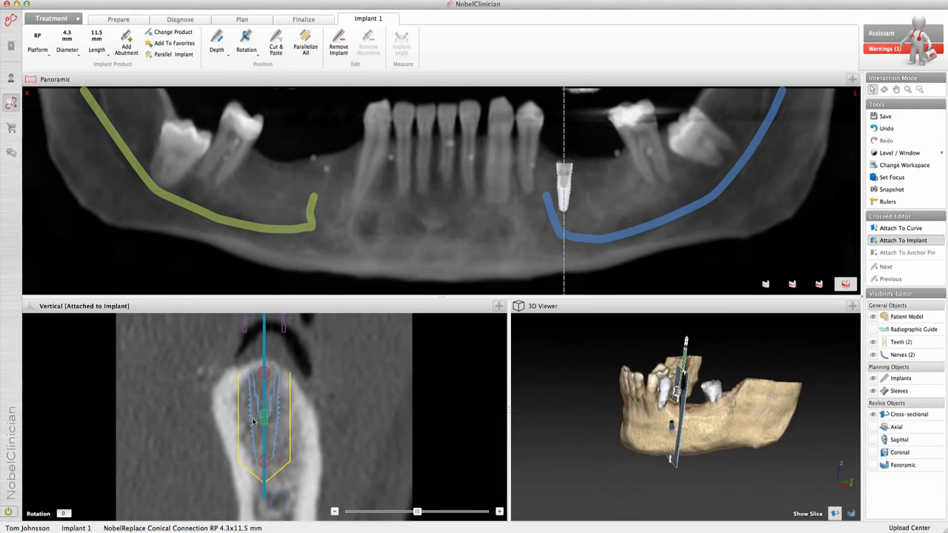
{"action": "left_click_drag", "start_coordinate": [262, 464], "coordinate": [271, 462]}
{"action": "left_click_drag", "start_coordinate": [267, 377], "coordinate": [261, 377]}
{"action": "left_click_drag", "start_coordinate": [261, 413], "coordinate": [262, 373]}
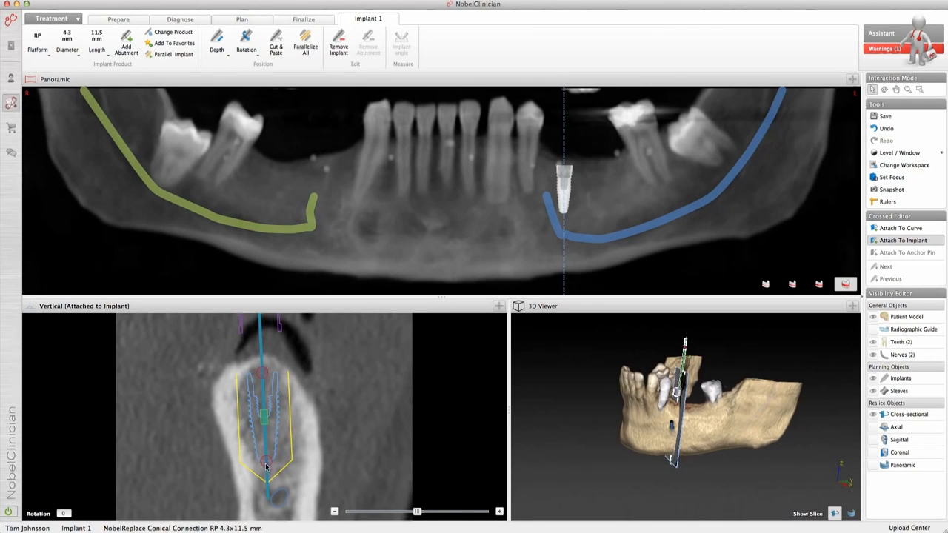
Step: Tilt the implant slightly in the 3D view by moving the upper end of its axis
{"action": "scroll", "coordinate": [565, 456], "scroll_direction": "up", "scroll_amount": 3}
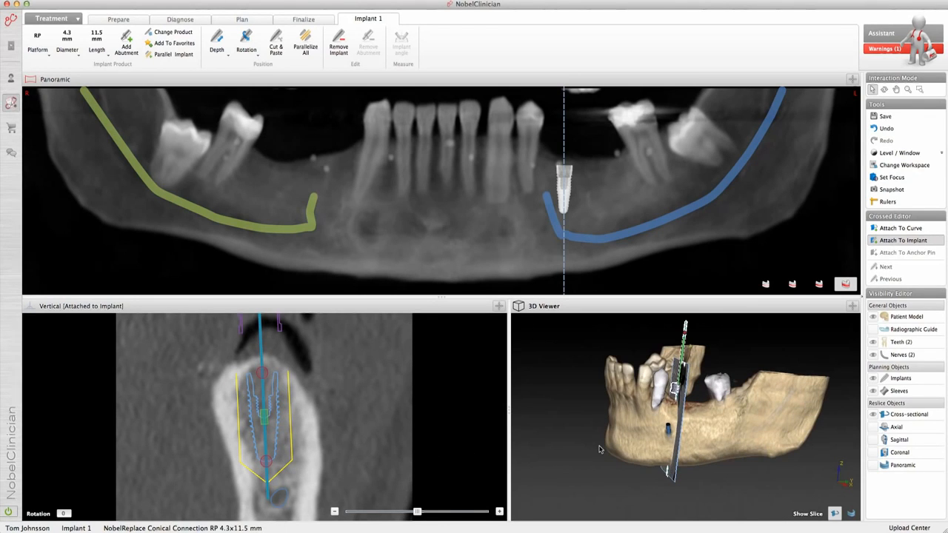
{"action": "left_click", "coordinate": [682, 330]}
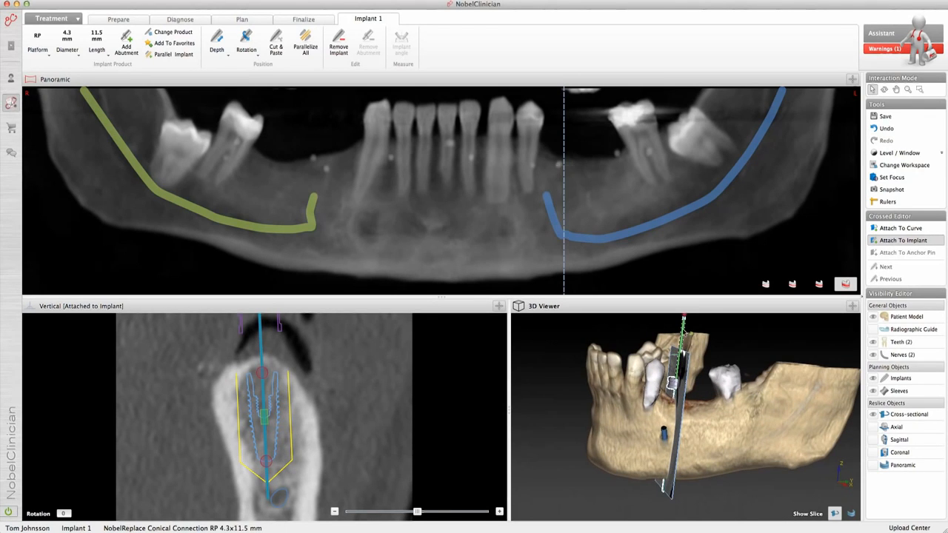
{"action": "left_click_drag", "start_coordinate": [683, 330], "coordinate": [688, 318]}
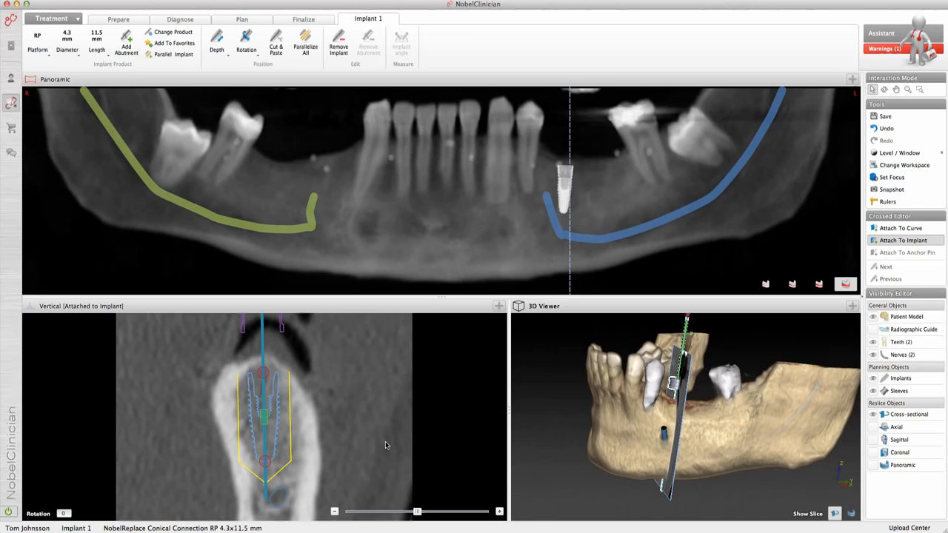
Step: Rotate the reslice around the implant to about 14 degrees and fine-tune the implant's position in the bone
{"action": "scroll", "coordinate": [385, 445], "scroll_direction": "down", "scroll_amount": 5}
{"action": "scroll", "coordinate": [385, 445], "scroll_direction": "down", "scroll_amount": 5}
{"action": "scroll", "coordinate": [385, 445], "scroll_direction": "down", "scroll_amount": 5}
{"action": "left_click_drag", "start_coordinate": [403, 512], "coordinate": [358, 513]}
{"action": "left_click_drag", "start_coordinate": [367, 512], "coordinate": [427, 513]}
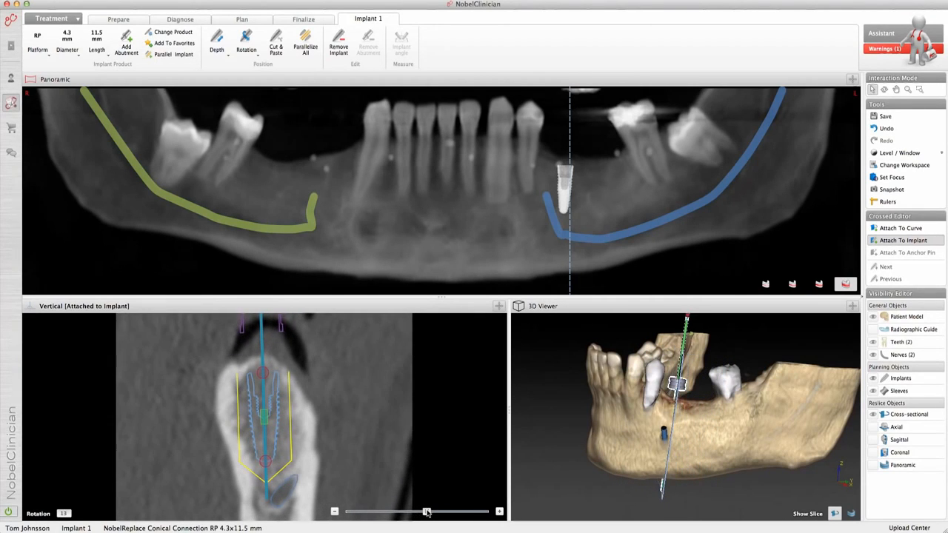
{"action": "left_click_drag", "start_coordinate": [263, 417], "coordinate": [264, 419]}
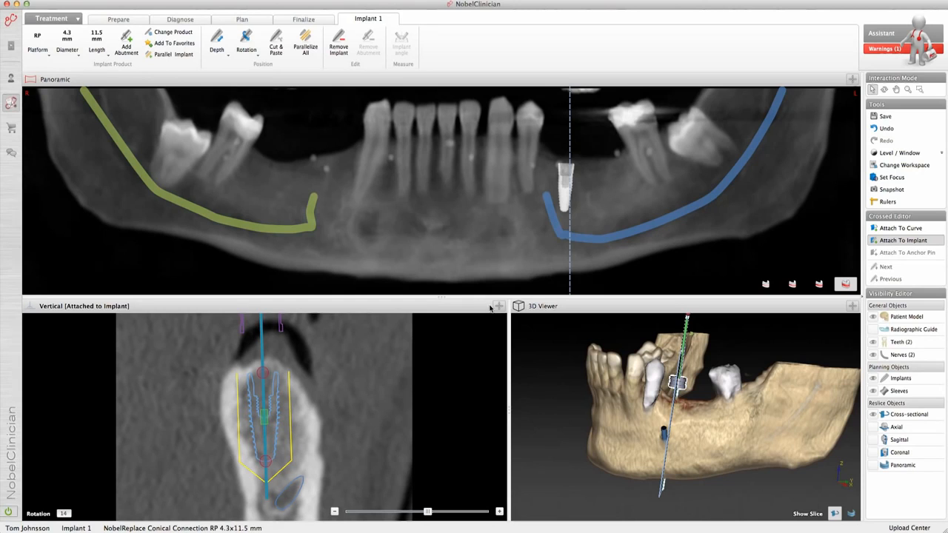
Step: Set the focus on the empty site behind the implant in the panoramic view and display the radiographic guide
{"action": "key", "text": "f"}
{"action": "left_click", "coordinate": [599, 184]}
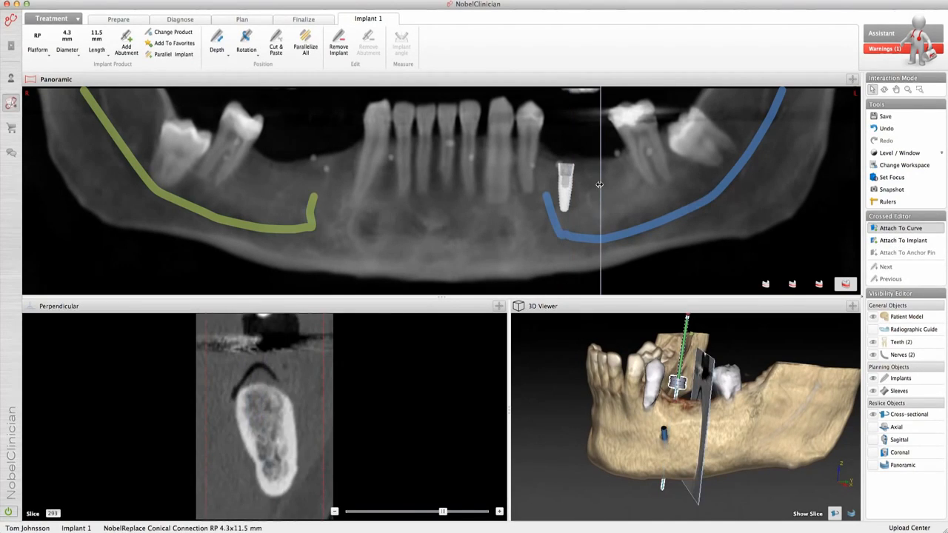
{"action": "left_click_drag", "start_coordinate": [600, 184], "coordinate": [596, 185]}
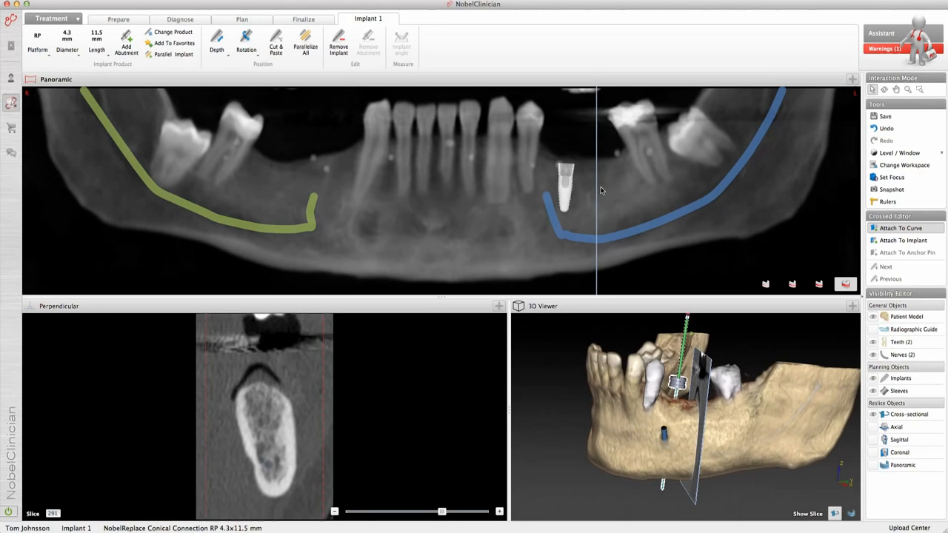
{"action": "left_click", "coordinate": [872, 331]}
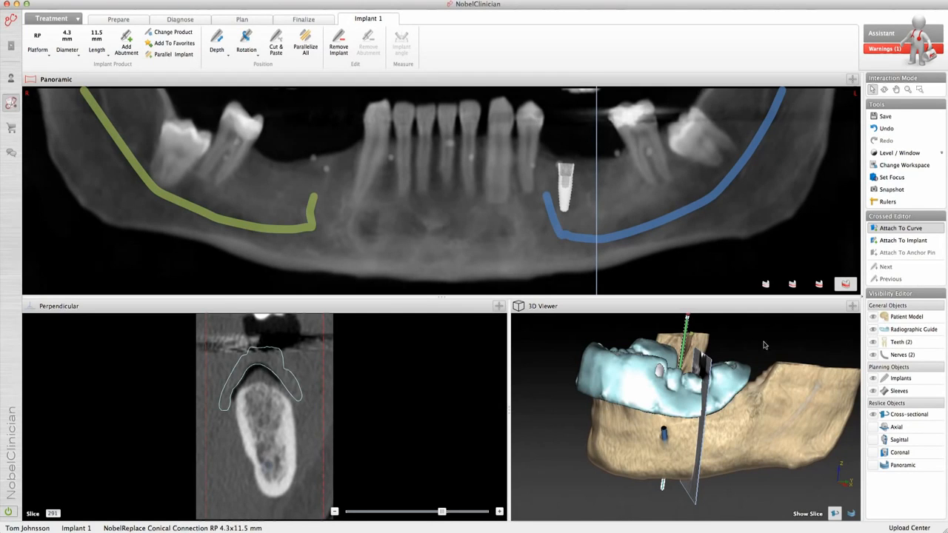
Step: Turn the 3D model to see the radiographic guide from above and remove the implant from the plan
{"action": "left_click", "coordinate": [685, 336]}
{"action": "left_click", "coordinate": [663, 331]}
{"action": "right_click_drag", "start_coordinate": [663, 333], "coordinate": [664, 398]}
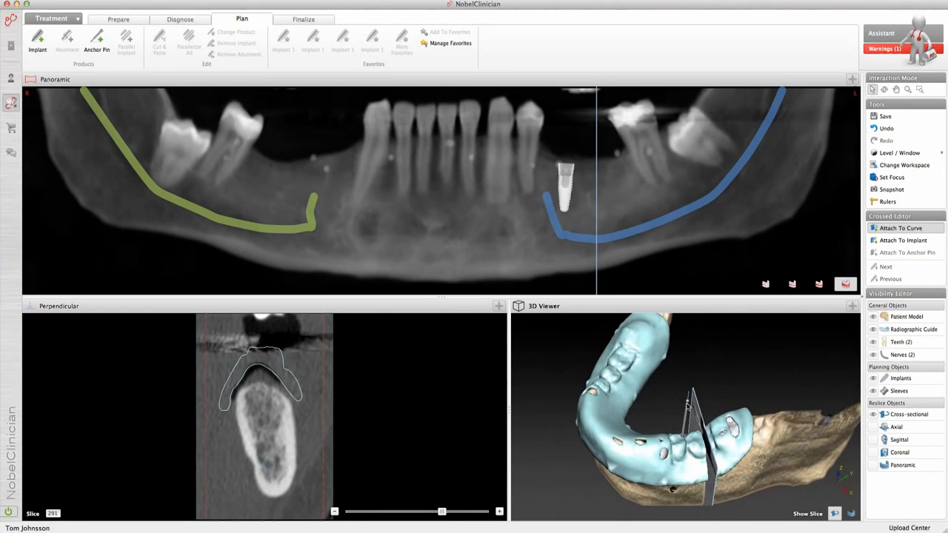
{"action": "left_click", "coordinate": [687, 411]}
{"action": "right_click", "coordinate": [687, 411]}
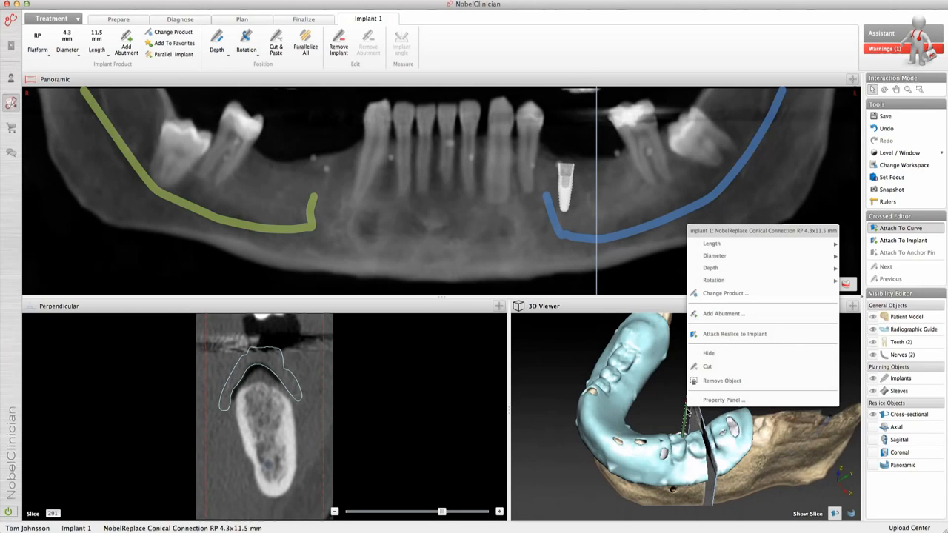
{"action": "left_click", "coordinate": [709, 382]}
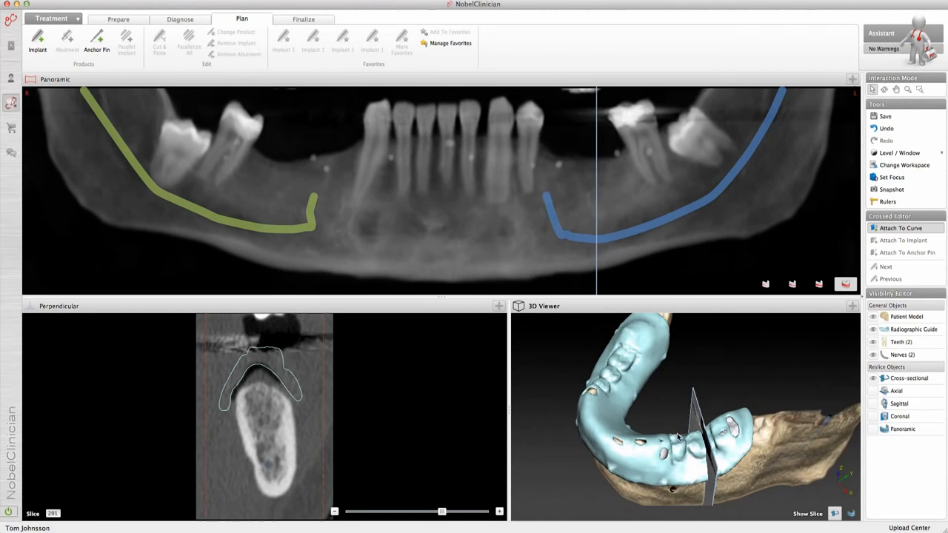
Step: Set the focus on the front replacement tooth of the radiographic guide in the 3D model and rotate the cross-sectional reslice to -2
{"action": "key", "text": "f"}
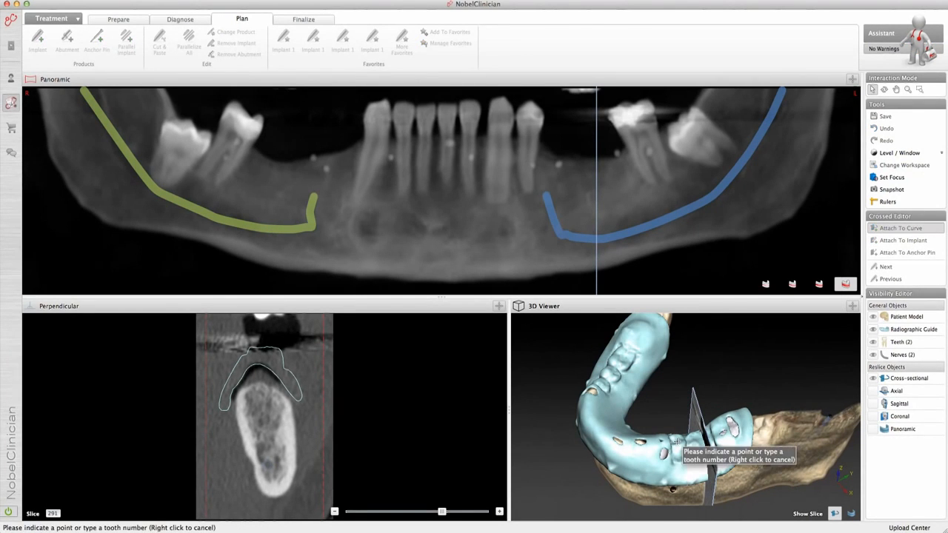
{"action": "left_click", "coordinate": [676, 444]}
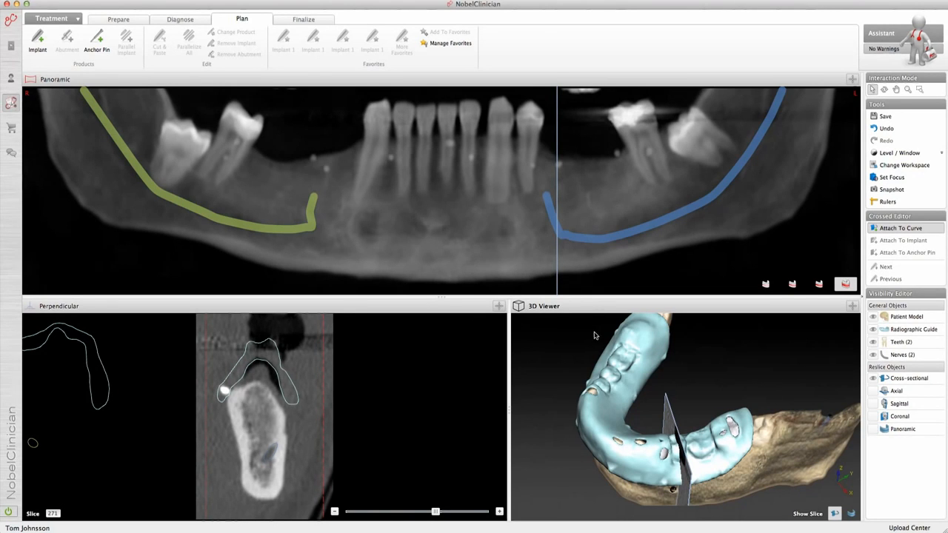
{"action": "left_click_drag", "start_coordinate": [678, 381], "coordinate": [676, 420]}
{"action": "left_click", "coordinate": [670, 429]}
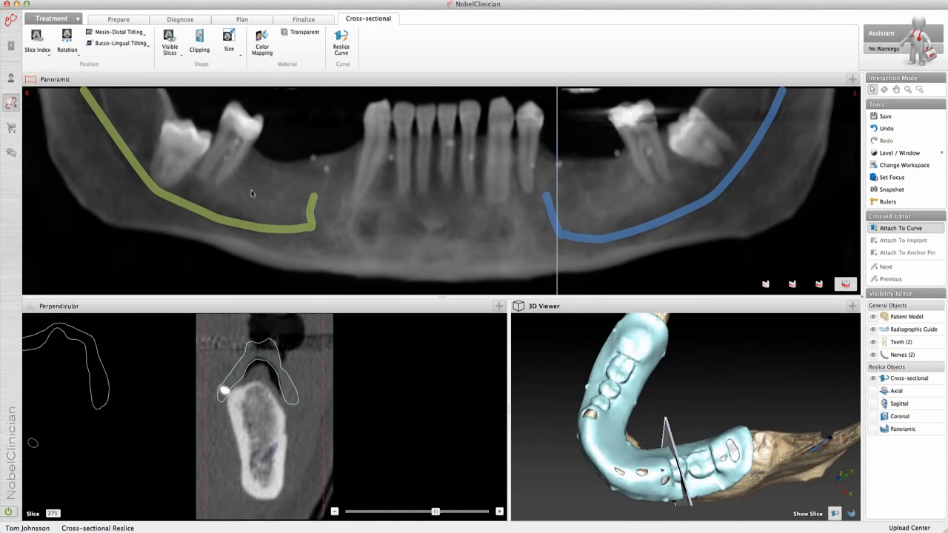
{"action": "left_click", "coordinate": [79, 59]}
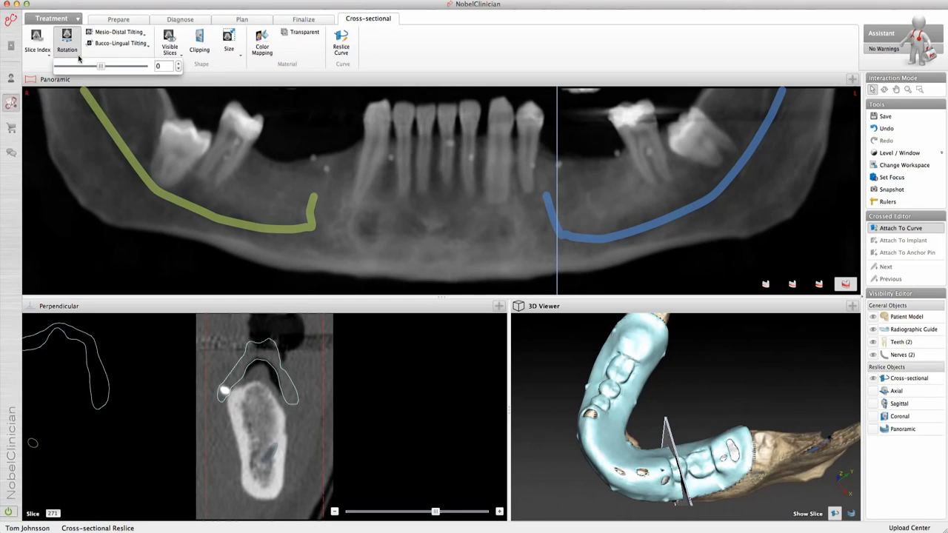
{"action": "left_click_drag", "start_coordinate": [102, 66], "coordinate": [99, 67]}
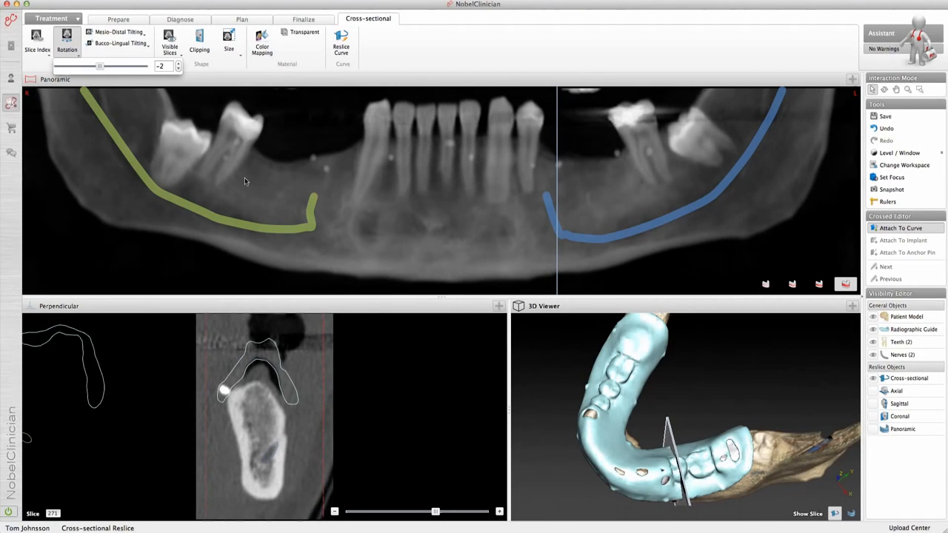
Step: Try out the mesio-distal tilting of the cross-sectional reslice and leave its value at 0
{"action": "left_click", "coordinate": [530, 356]}
{"action": "left_click_drag", "start_coordinate": [574, 373], "coordinate": [627, 398]}
{"action": "left_click", "coordinate": [663, 428]}
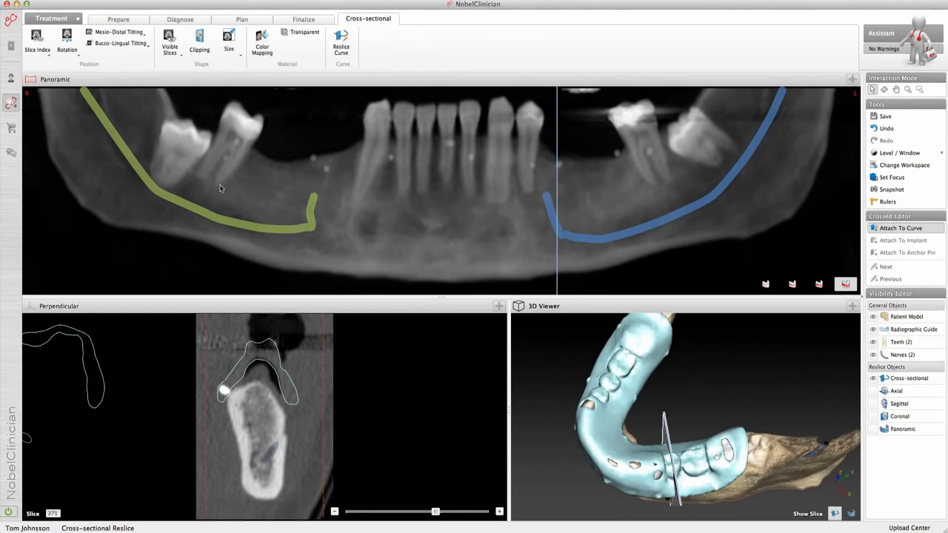
{"action": "left_click", "coordinate": [141, 33]}
{"action": "mouse_move", "coordinate": [131, 46]}
{"action": "left_mouse_down"}
{"action": "mouse_move", "coordinate": [118, 46]}
{"action": "mouse_move", "coordinate": [131, 47]}
{"action": "left_mouse_up"}
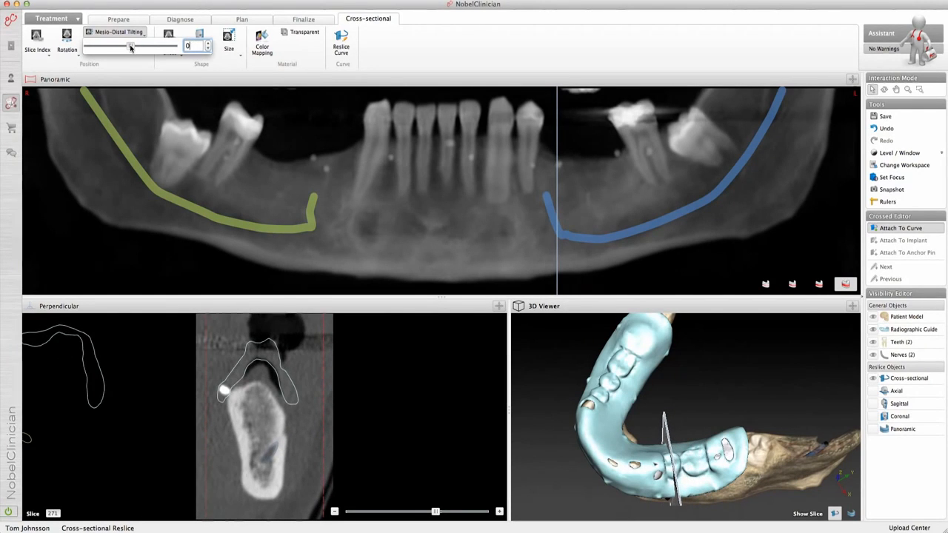
{"action": "left_click", "coordinate": [87, 59]}
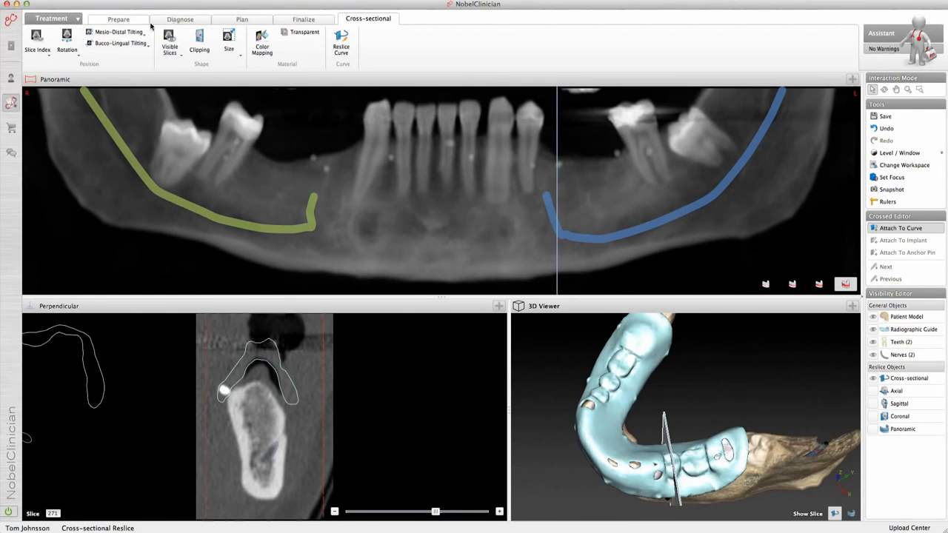
Step: Place an implant in the perpendicular slice with its shoulder at the ridge crest and its tip straight below in the bone
{"action": "left_click", "coordinate": [231, 22]}
{"action": "left_click", "coordinate": [38, 41]}
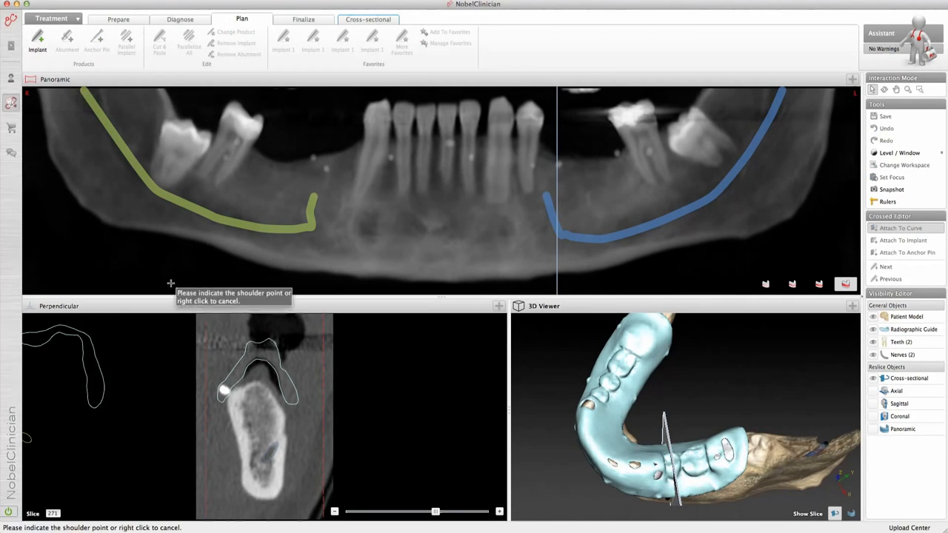
{"action": "left_click", "coordinate": [256, 384]}
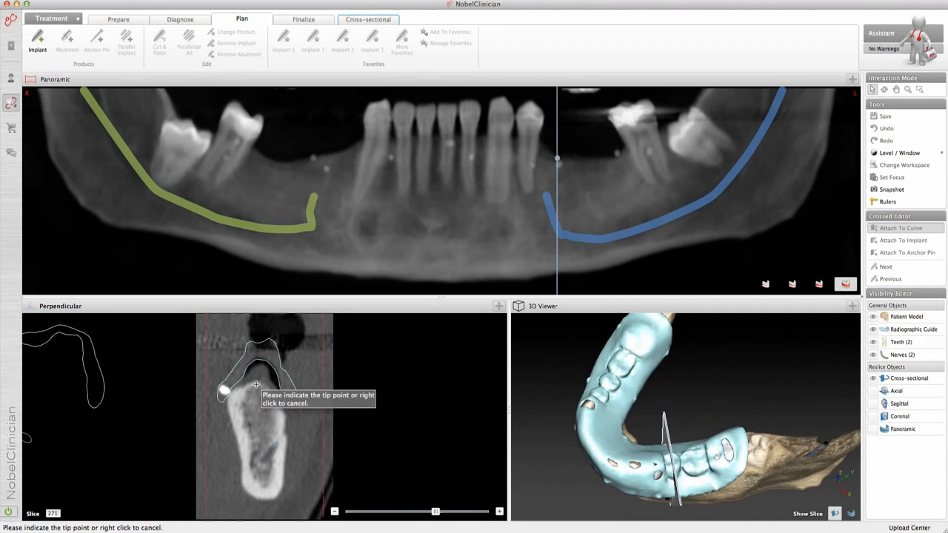
{"action": "left_click", "coordinate": [257, 441]}
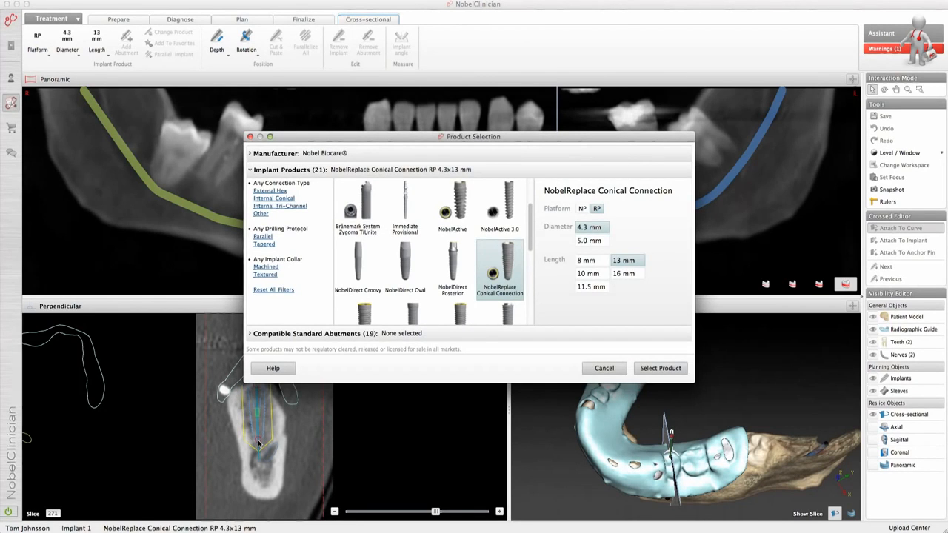
Step: Choose the NobelReplace Conical Connection RP implant with 4.3 mm diameter and 11.5 mm length
{"action": "left_click_drag", "start_coordinate": [338, 136], "coordinate": [135, 117]}
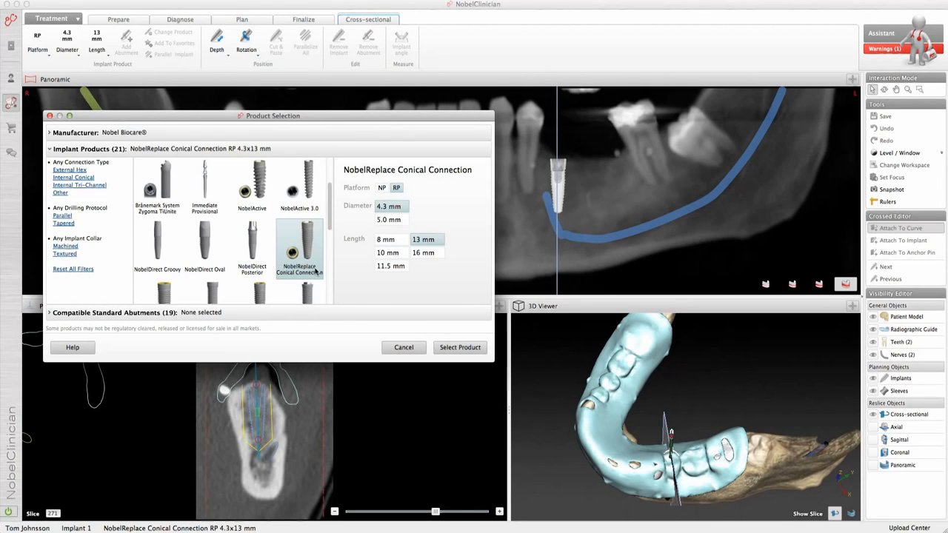
{"action": "left_click", "coordinate": [385, 267]}
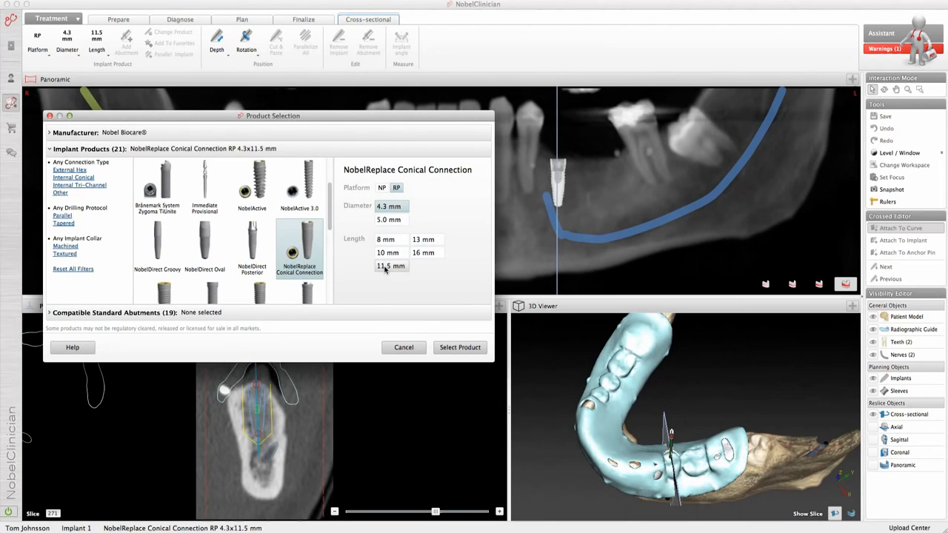
{"action": "left_click", "coordinate": [451, 349]}
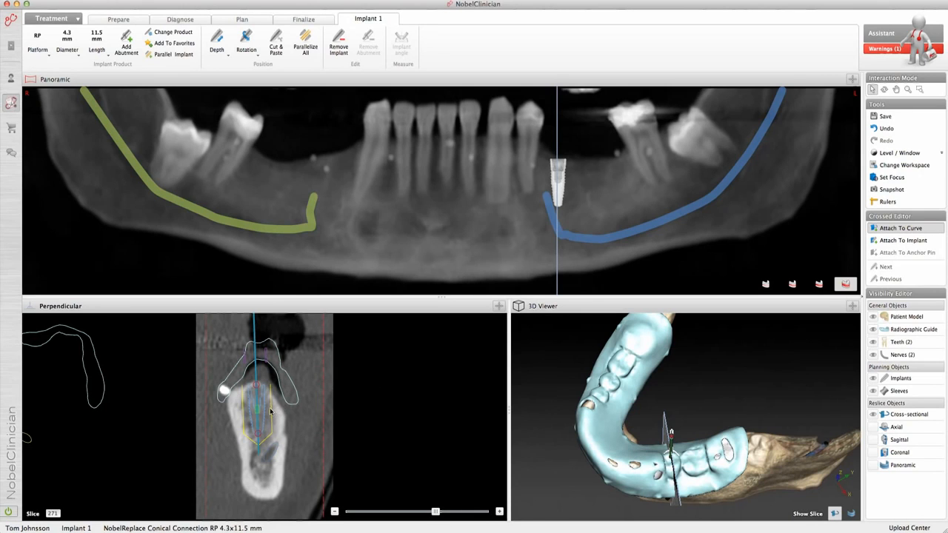
Step: Fine-tune the implant's position and tilt so it is centred in the bone and lines up with the guide tooth
{"action": "left_click_drag", "start_coordinate": [256, 410], "coordinate": [263, 413]}
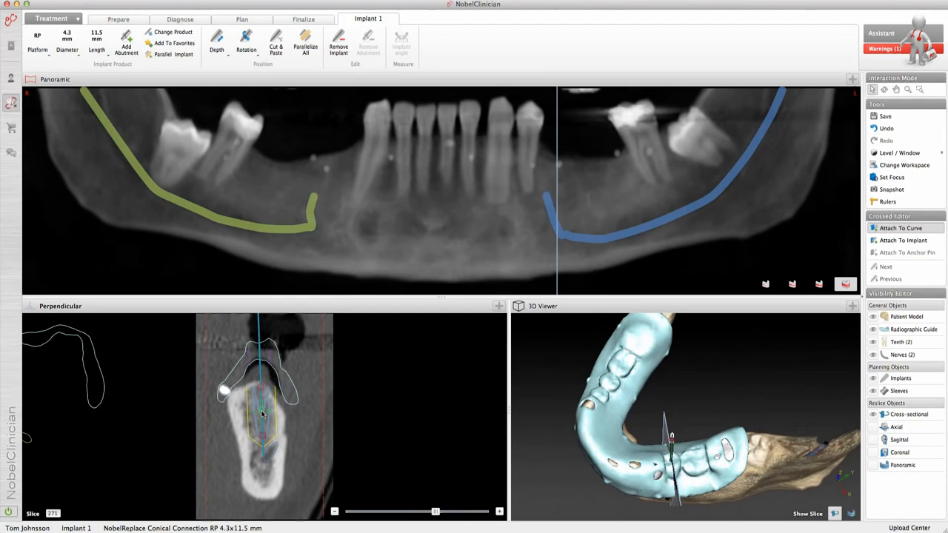
{"action": "left_click_drag", "start_coordinate": [262, 438], "coordinate": [259, 439]}
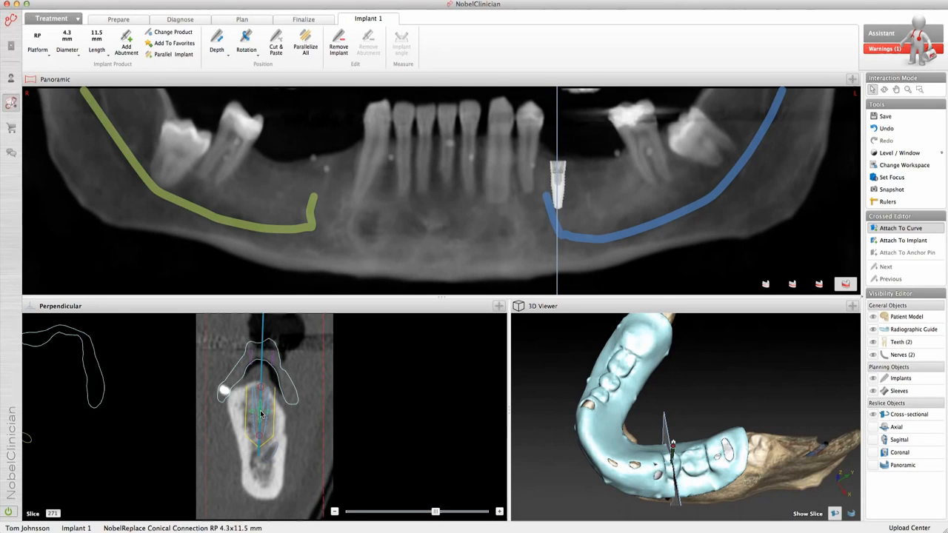
{"action": "left_click_drag", "start_coordinate": [260, 412], "coordinate": [257, 416]}
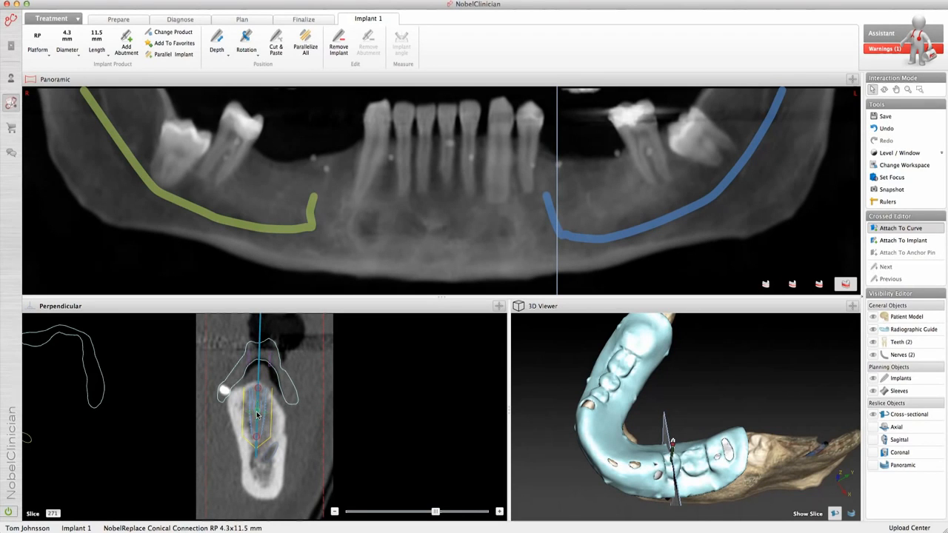
{"action": "left_click_drag", "start_coordinate": [259, 389], "coordinate": [257, 388]}
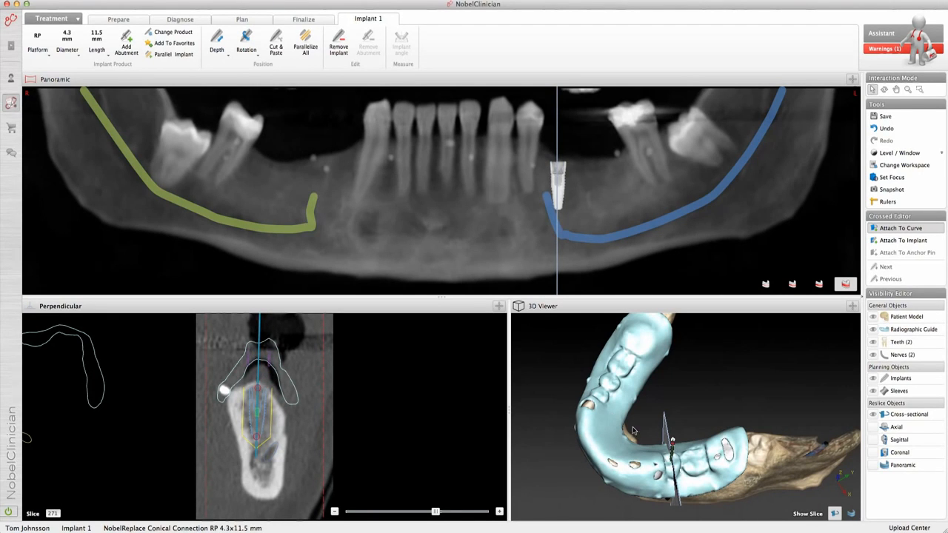
{"action": "left_click_drag", "start_coordinate": [673, 448], "coordinate": [672, 449]}
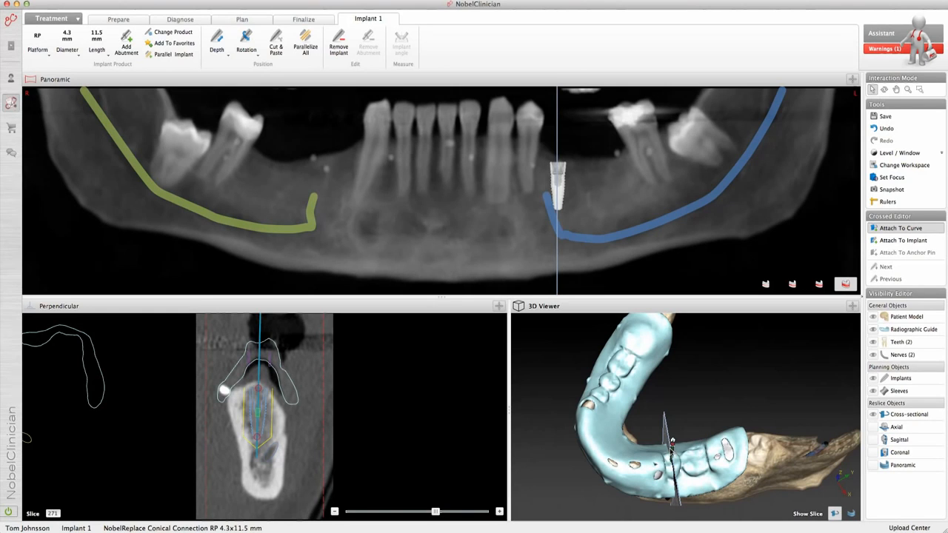
Step: Attach the reslice to the implant, inspect the surrounding bone by rotating it to about -58, and return the rotation to 0
{"action": "left_click", "coordinate": [873, 241]}
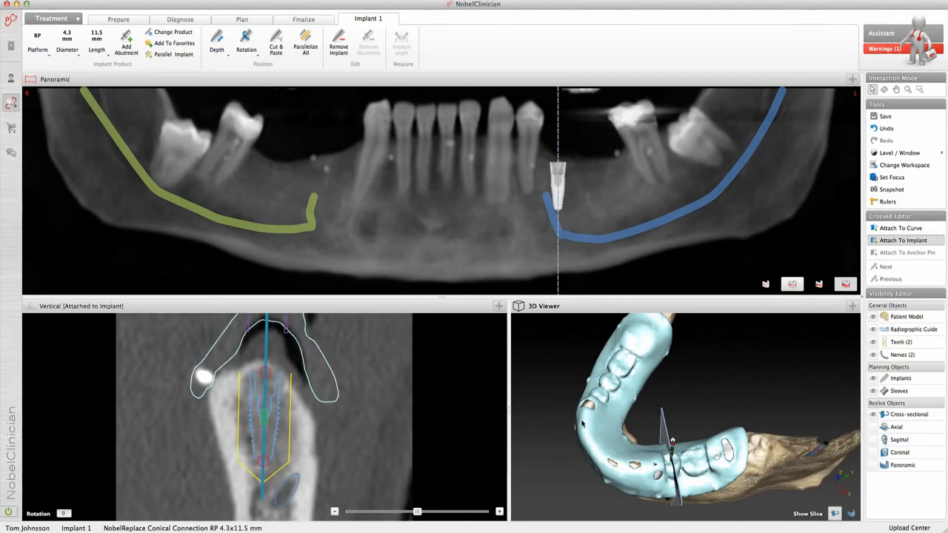
{"action": "left_click_drag", "start_coordinate": [418, 512], "coordinate": [374, 516]}
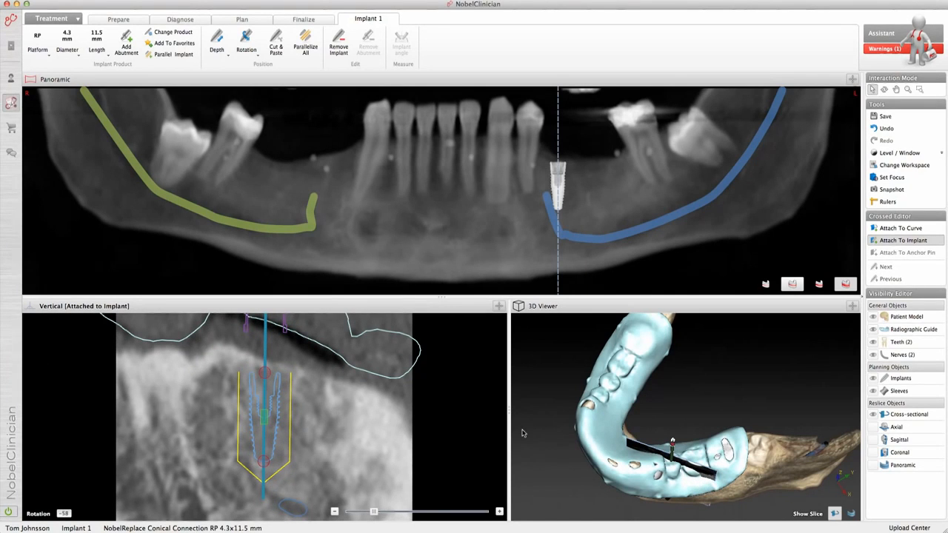
{"action": "left_click_drag", "start_coordinate": [376, 514], "coordinate": [417, 515]}
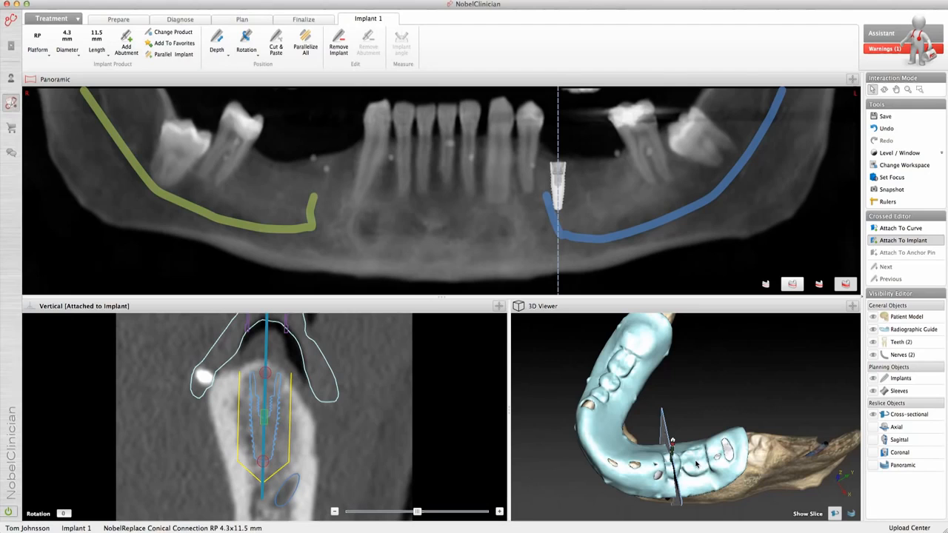
Step: Set the focus on the guide tooth behind the implant in the 3D model
{"action": "key", "text": "f"}
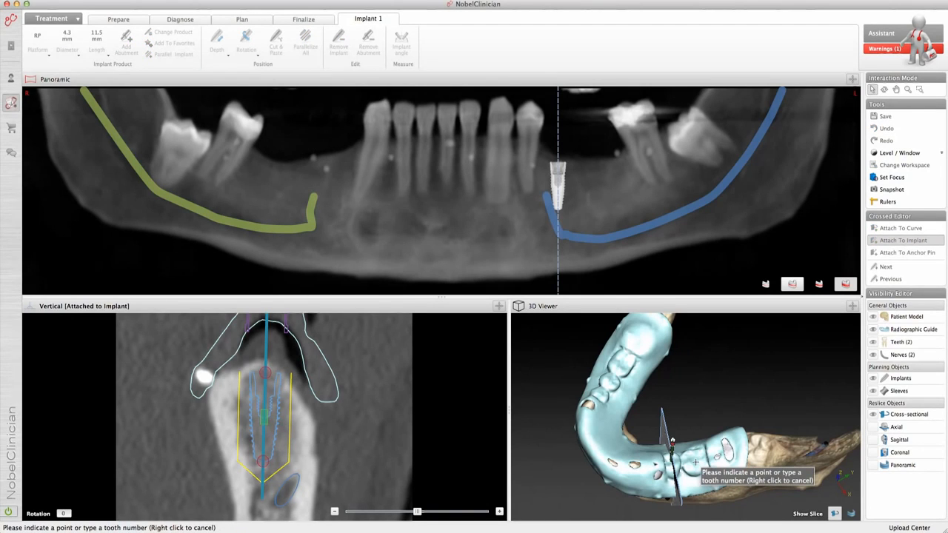
{"action": "left_click", "coordinate": [695, 462]}
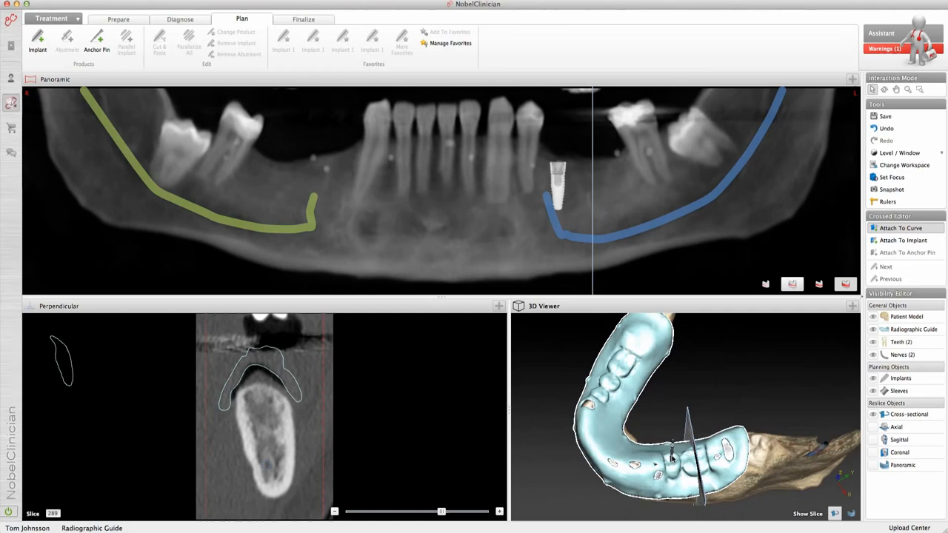
Step: Add the placed implant to the favorite products under the name NobelReplace Conical Connection, with the advanced options expanded
{"action": "left_click", "coordinate": [673, 457]}
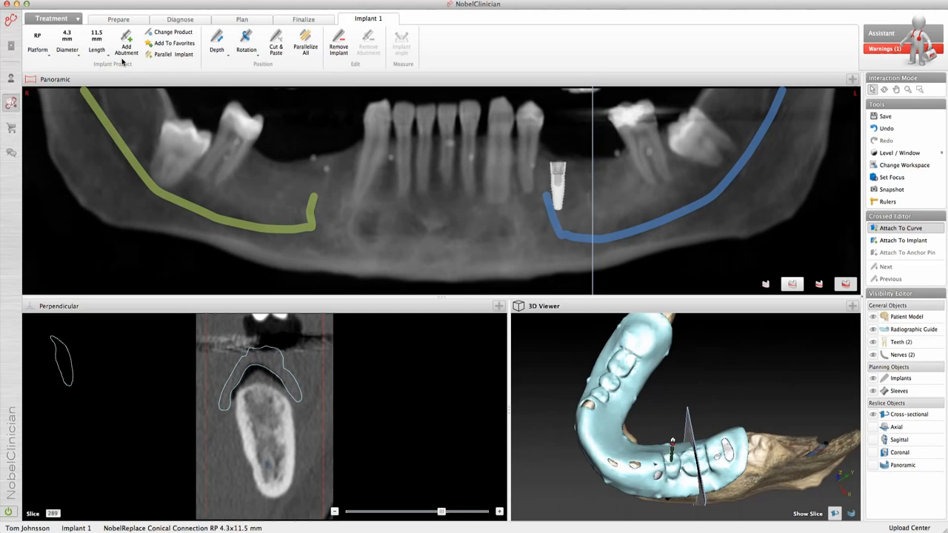
{"action": "left_click", "coordinate": [170, 43]}
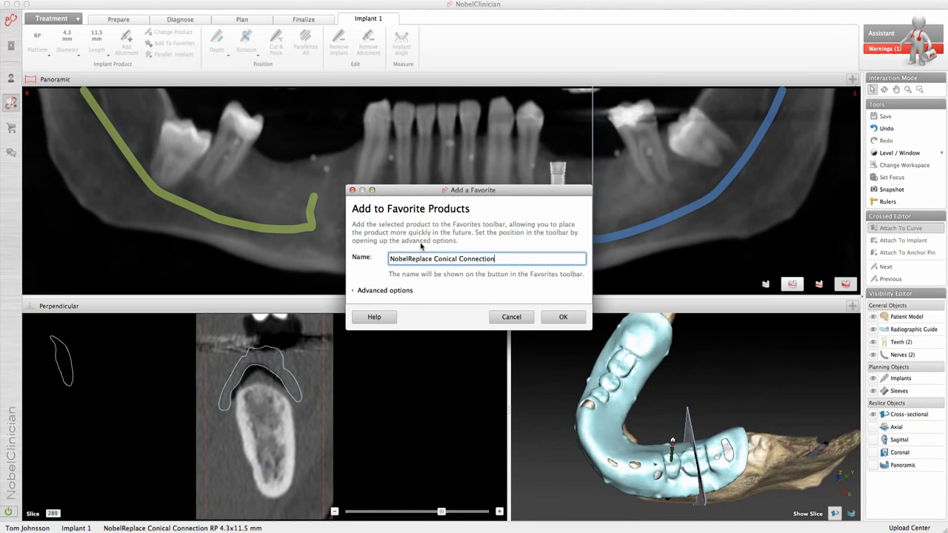
{"action": "left_click", "coordinate": [373, 292]}
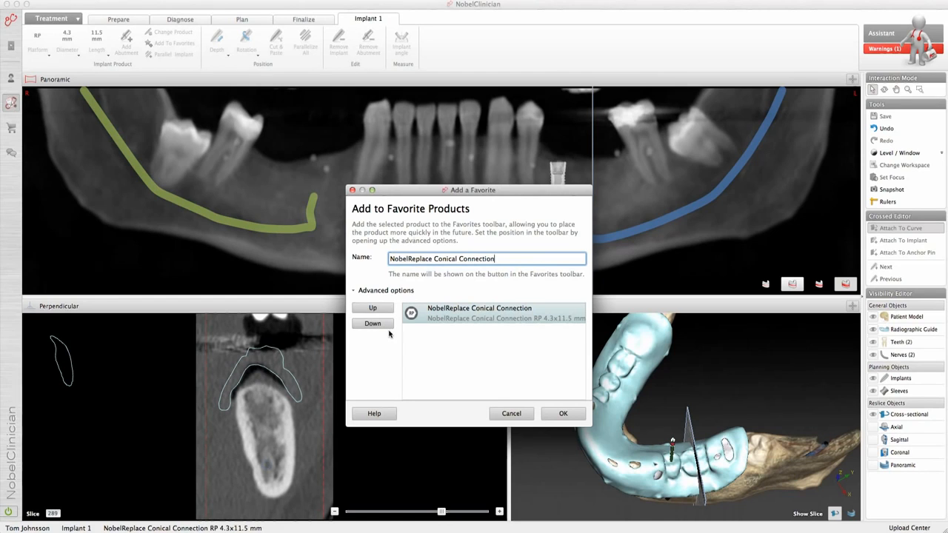
{"action": "left_click", "coordinate": [561, 415]}
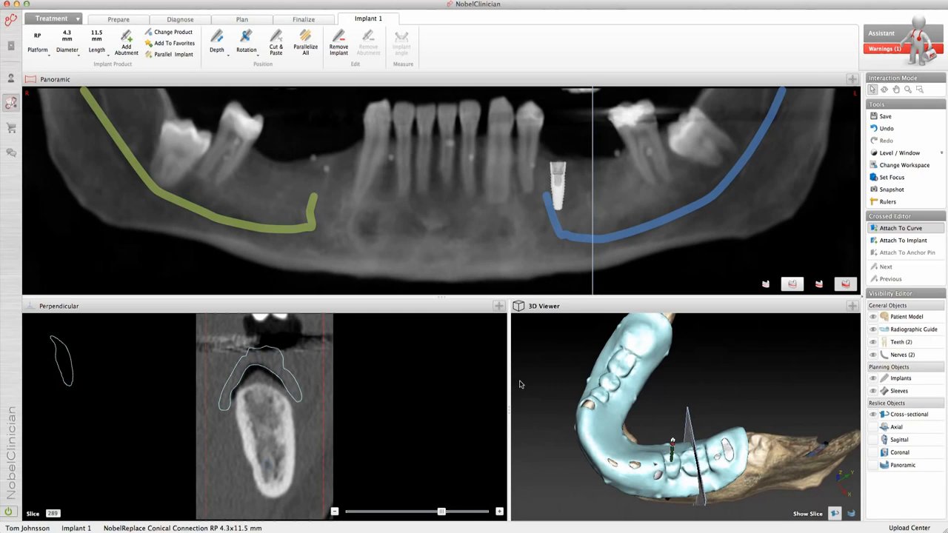
Step: Place a second implant from the NobelReplace Conical Connection favorite in the perpendicular slice and adjust its position and tilt in the bone
{"action": "left_click", "coordinate": [245, 19]}
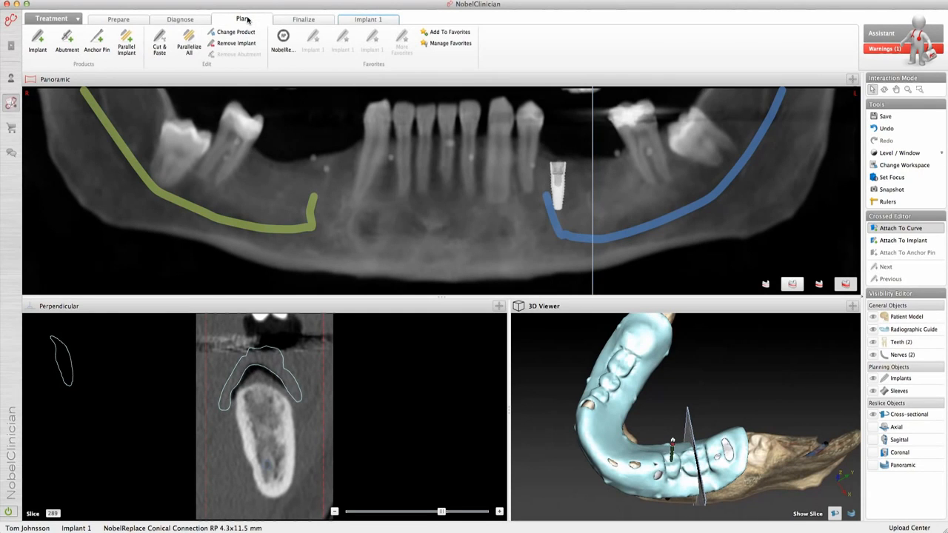
{"action": "left_click", "coordinate": [284, 46]}
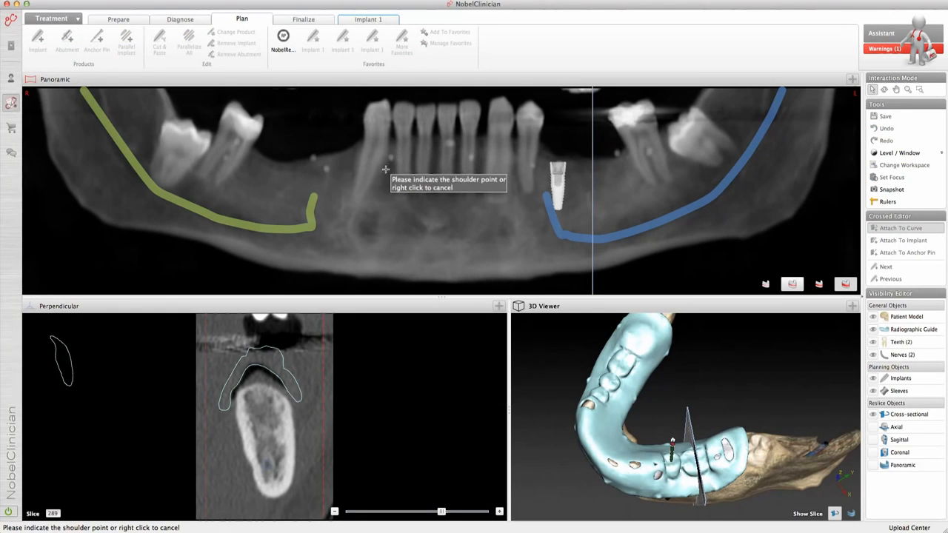
{"action": "left_click", "coordinate": [259, 389]}
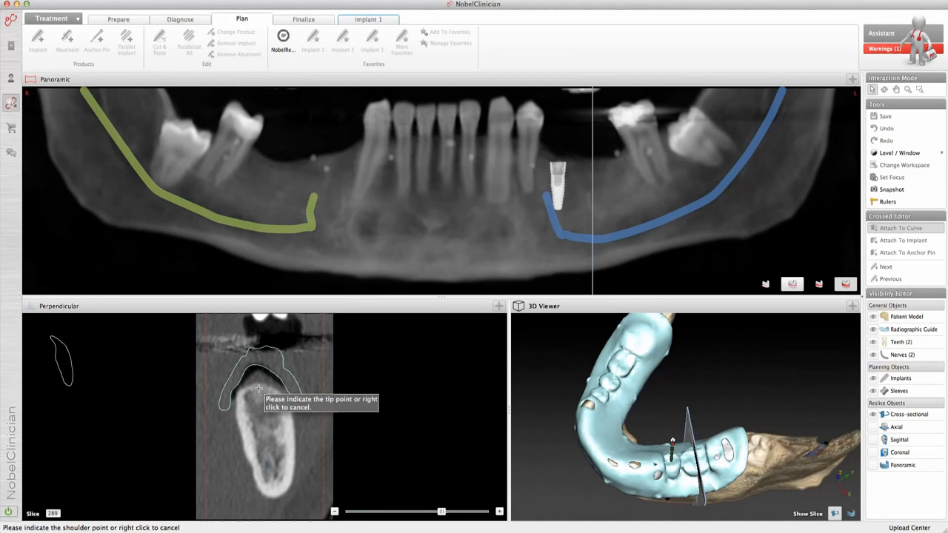
{"action": "left_click", "coordinate": [265, 443]}
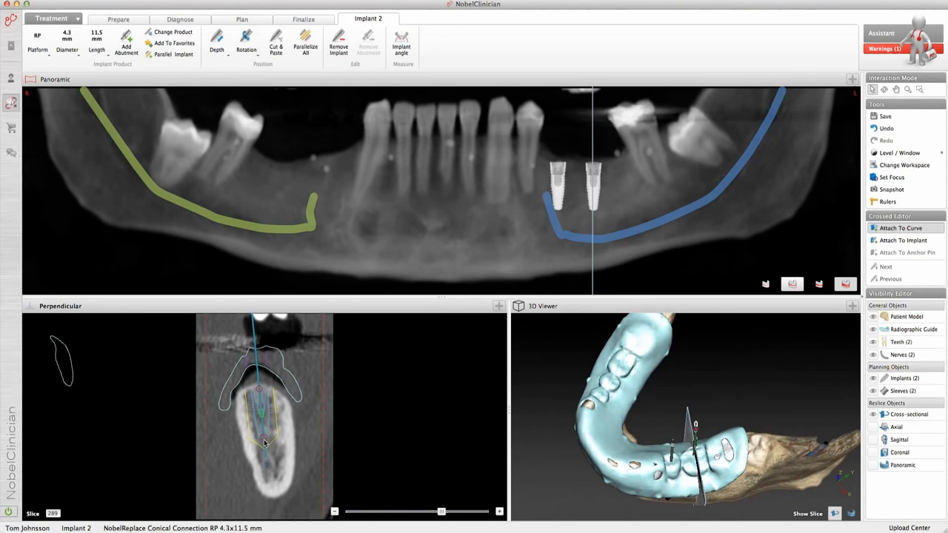
{"action": "mouse_move", "coordinate": [261, 414]}
{"action": "left_mouse_down"}
{"action": "mouse_move", "coordinate": [267, 391]}
{"action": "mouse_move", "coordinate": [261, 416]}
{"action": "left_mouse_up"}
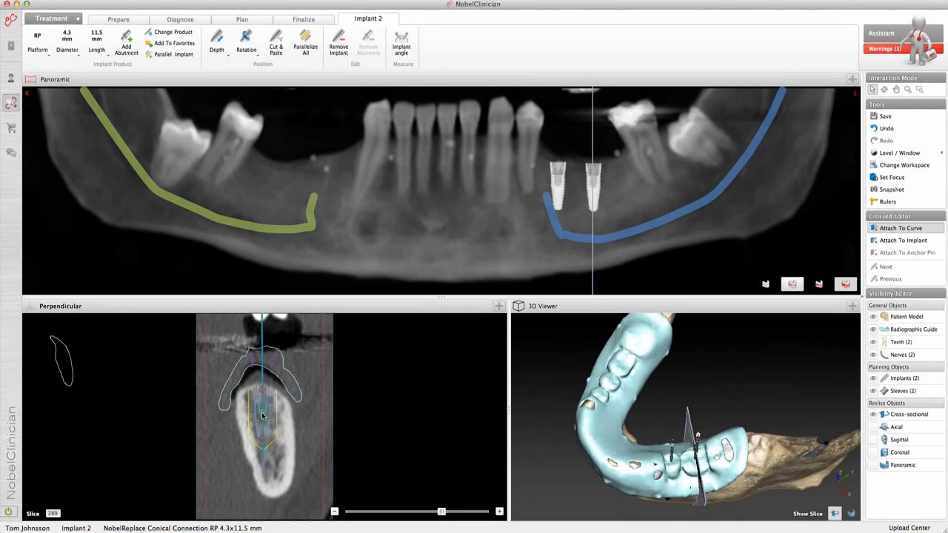
Step: Remove the second implant from the plan
{"action": "right_click", "coordinate": [262, 417]}
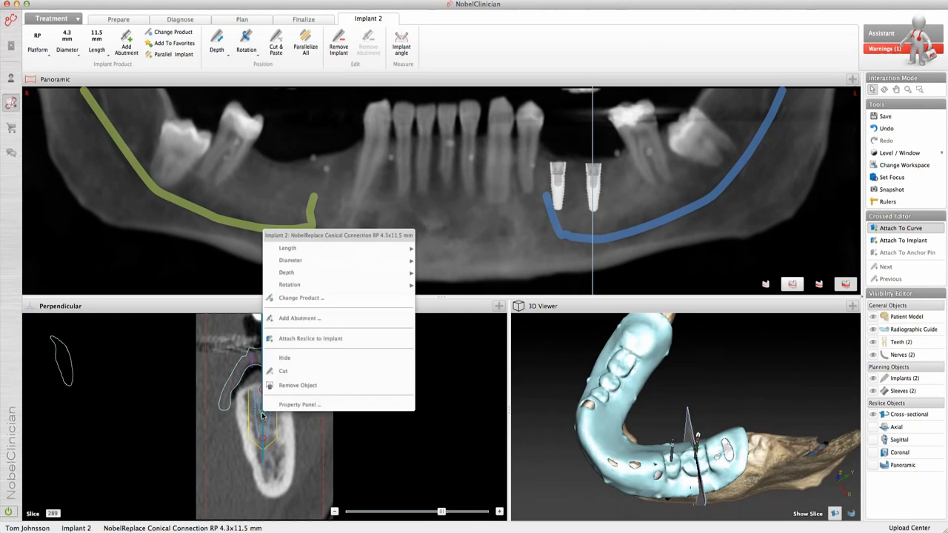
{"action": "left_click", "coordinate": [293, 385]}
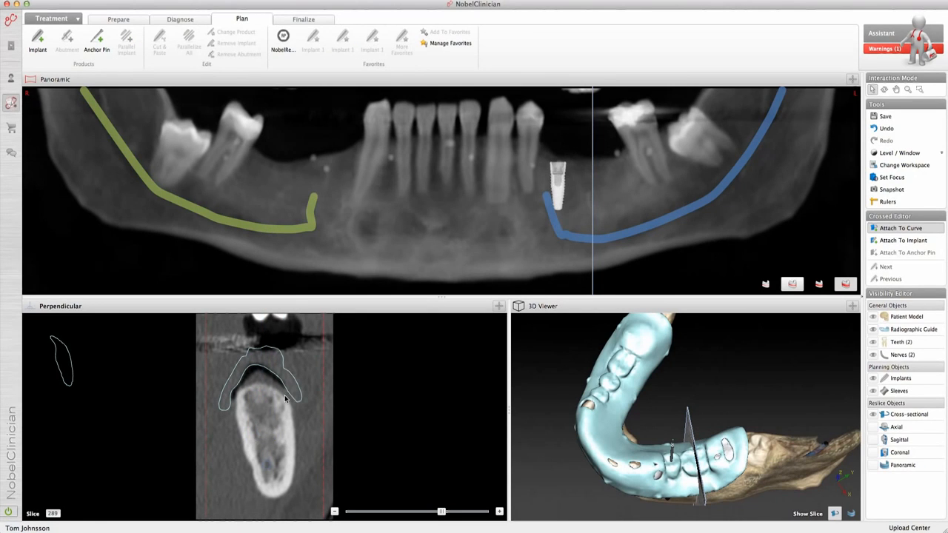
Step: Place a second implant parallel to the first one in the perpendicular slice and shift it slightly deeper into the bone
{"action": "left_click", "coordinate": [672, 453]}
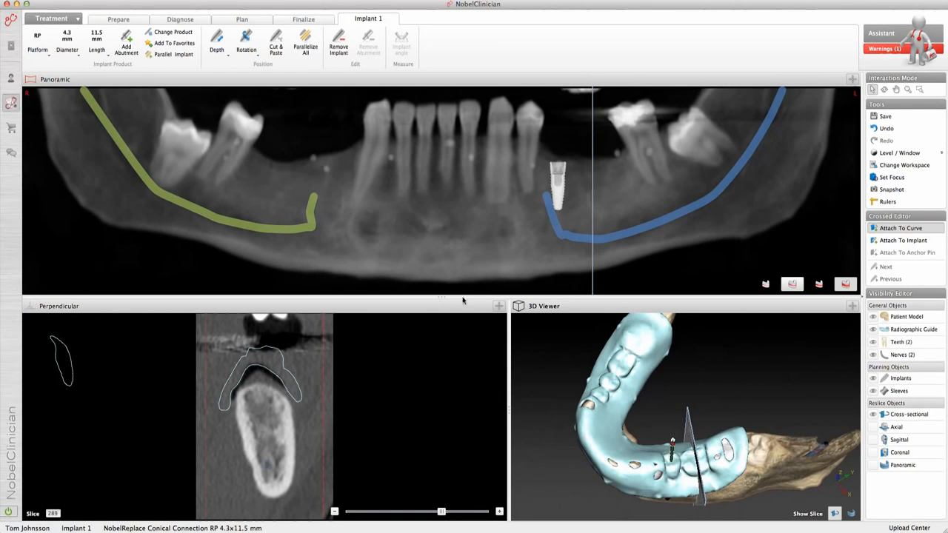
{"action": "left_click", "coordinate": [181, 59]}
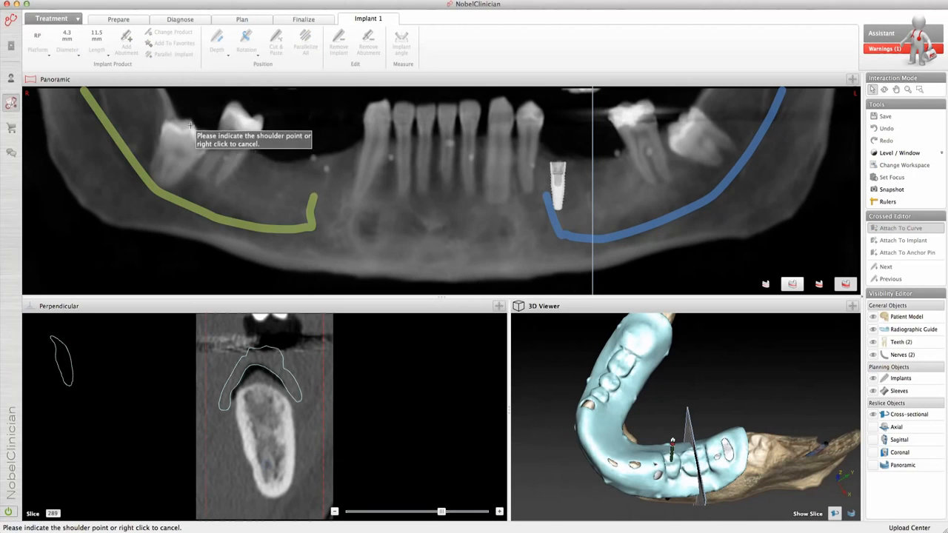
{"action": "left_click", "coordinate": [261, 386]}
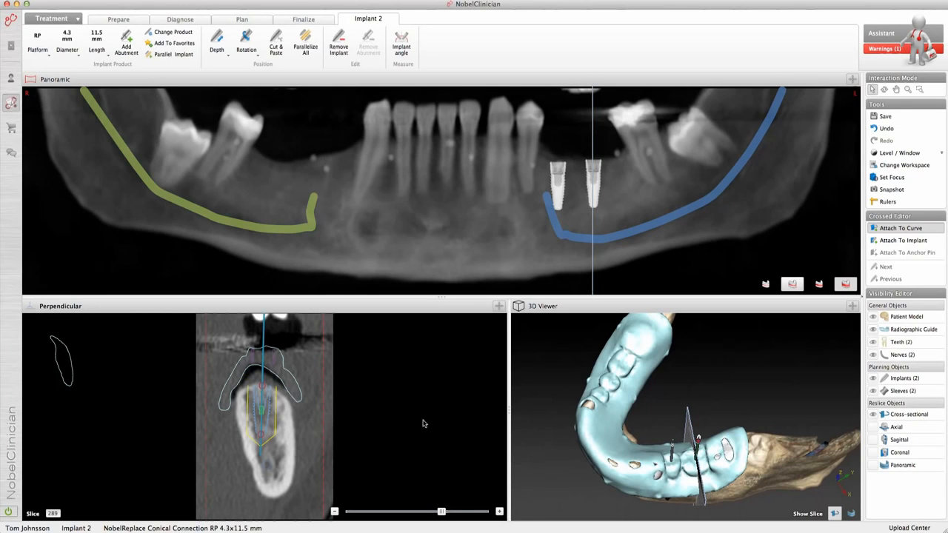
{"action": "right_click_drag", "start_coordinate": [594, 476], "coordinate": [594, 477]}
{"action": "mouse_move", "coordinate": [643, 482]}
{"action": "left_mouse_down"}
{"action": "mouse_move", "coordinate": [626, 472]}
{"action": "mouse_move", "coordinate": [653, 459]}
{"action": "mouse_move", "coordinate": [656, 411]}
{"action": "mouse_move", "coordinate": [648, 493]}
{"action": "left_mouse_up"}
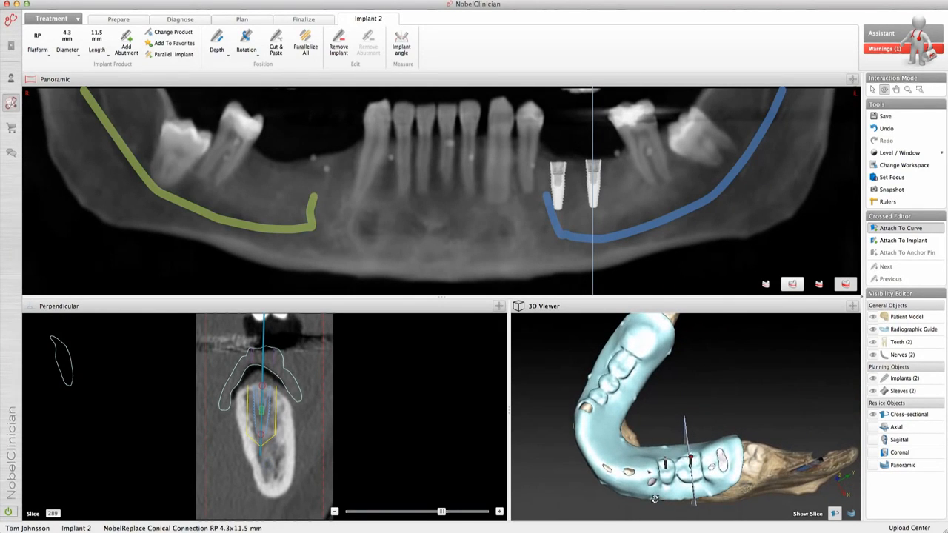
{"action": "left_click", "coordinate": [262, 413]}
{"action": "left_click_drag", "start_coordinate": [261, 412], "coordinate": [265, 419]}
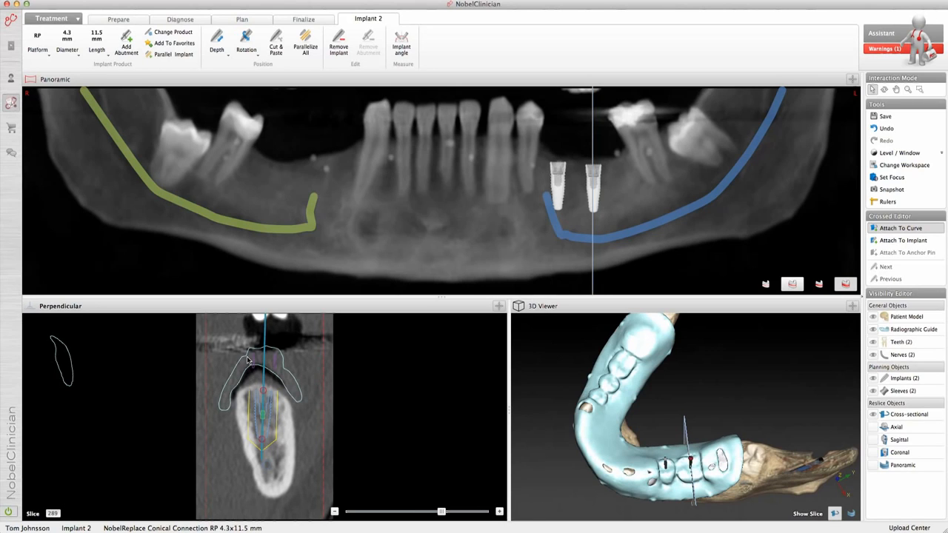
Step: Try out different depth offsets for the second implant and reset its depth to 0.0 mm
{"action": "left_click", "coordinate": [229, 57]}
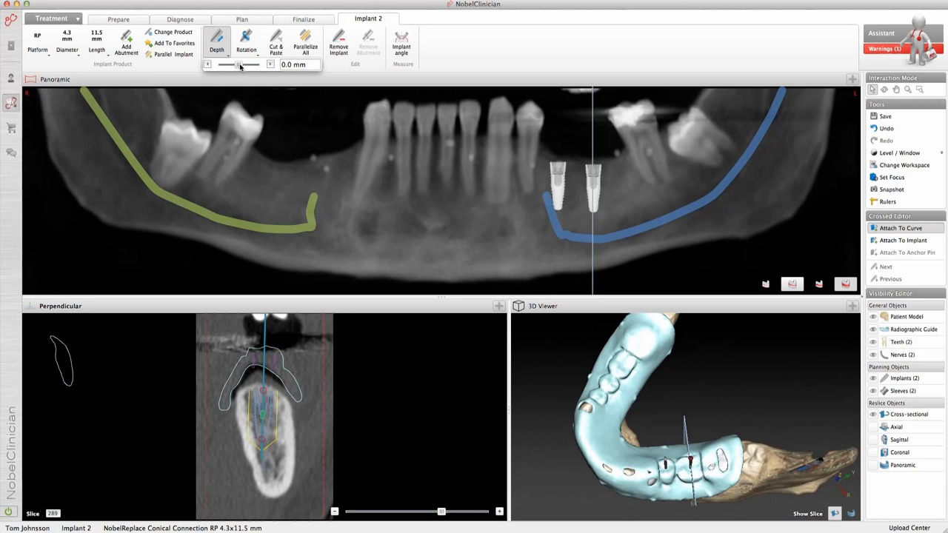
{"action": "mouse_move", "coordinate": [240, 67]}
{"action": "left_mouse_down"}
{"action": "mouse_move", "coordinate": [231, 66]}
{"action": "mouse_move", "coordinate": [239, 68]}
{"action": "left_mouse_up"}
{"action": "left_click_drag", "start_coordinate": [310, 65], "coordinate": [273, 64]}
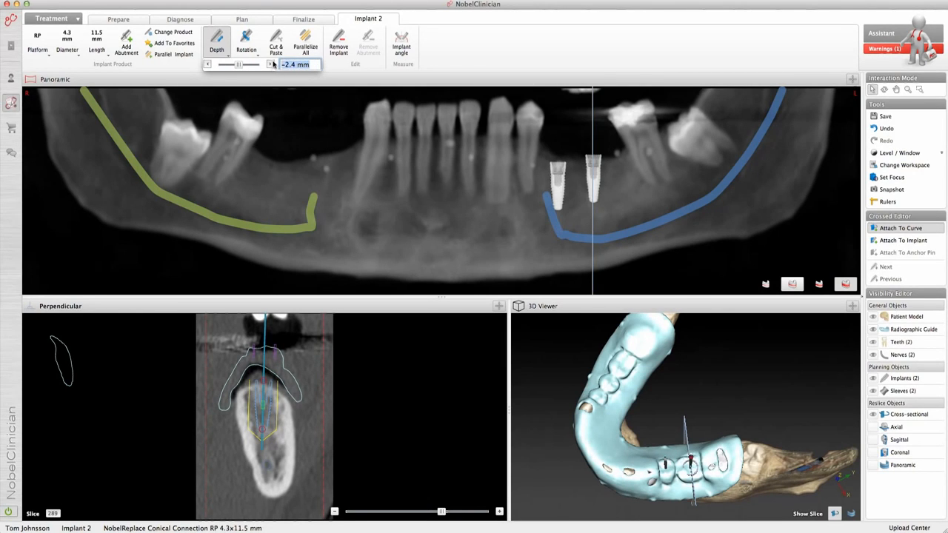
{"action": "type", "text": "0"}
{"action": "key", "text": "Return"}
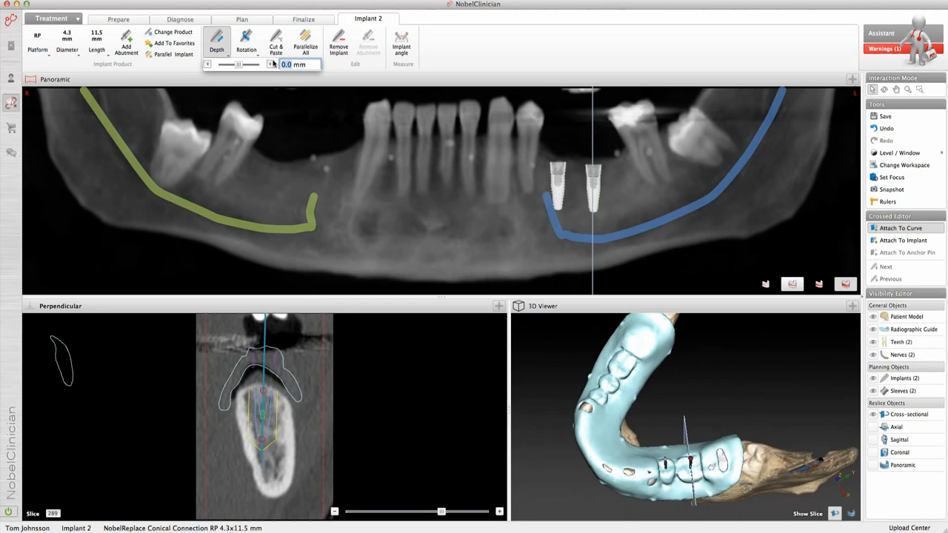
{"action": "left_click_drag", "start_coordinate": [239, 65], "coordinate": [240, 66]}
{"action": "left_click_drag", "start_coordinate": [306, 65], "coordinate": [274, 50]}
{"action": "type", "text": "0"}
{"action": "key", "text": "Return"}
{"action": "left_click", "coordinate": [274, 50]}
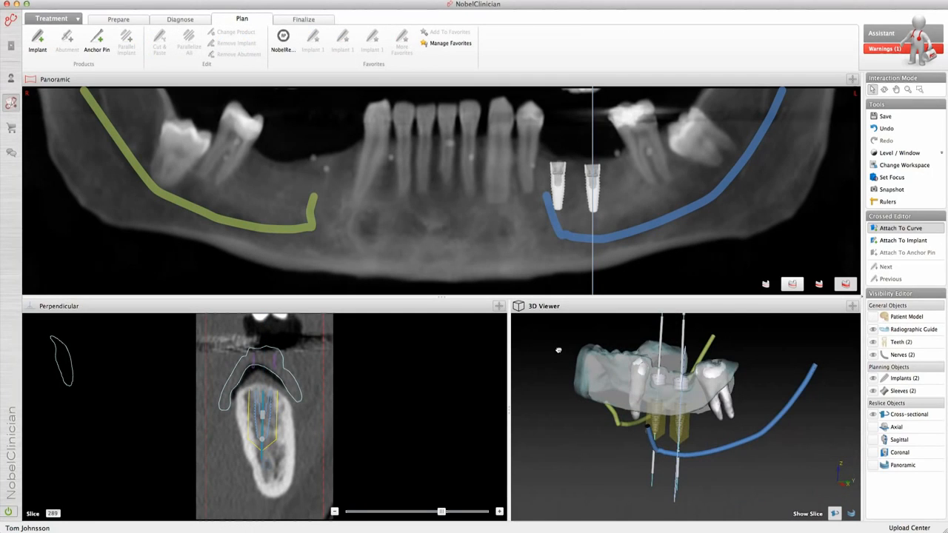
Step: Make all implants parallel to the second implant
{"action": "middle_click_drag", "start_coordinate": [559, 351], "coordinate": [557, 378]}
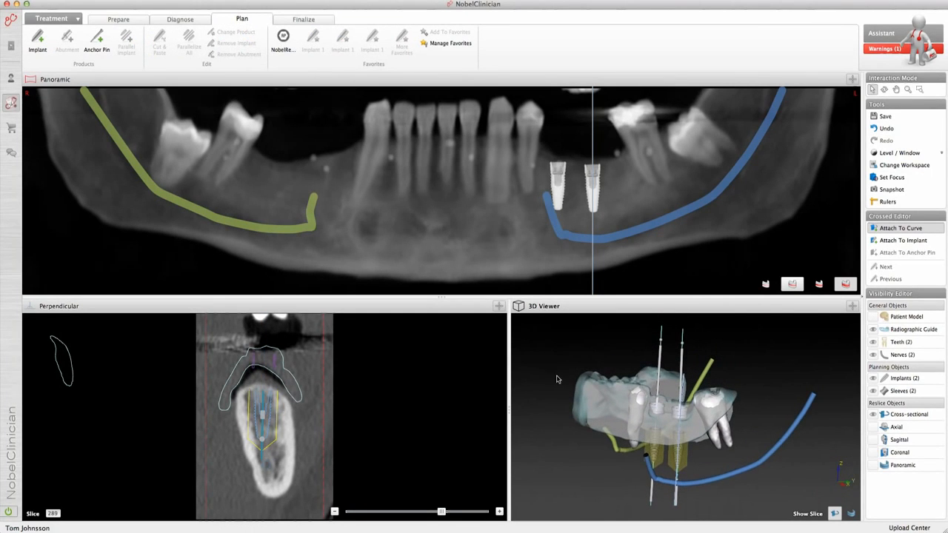
{"action": "left_click", "coordinate": [683, 363]}
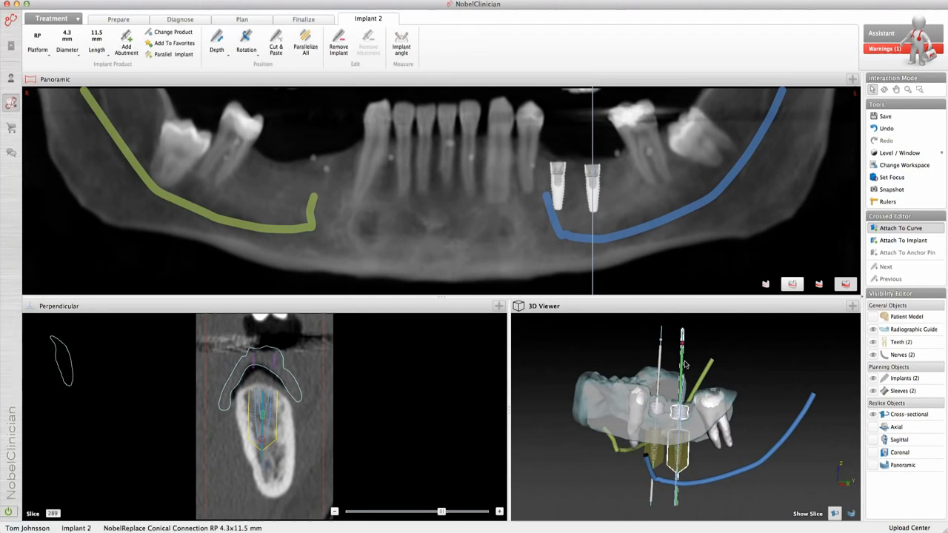
{"action": "left_click", "coordinate": [306, 55]}
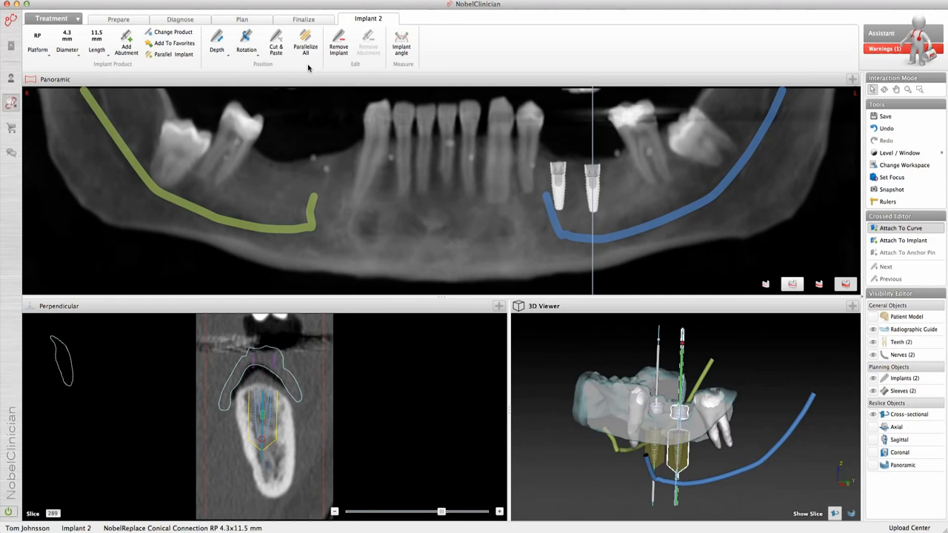
Step: Undo the last two changes, including the implant parallelization, and redo them both
{"action": "left_click", "coordinate": [886, 130]}
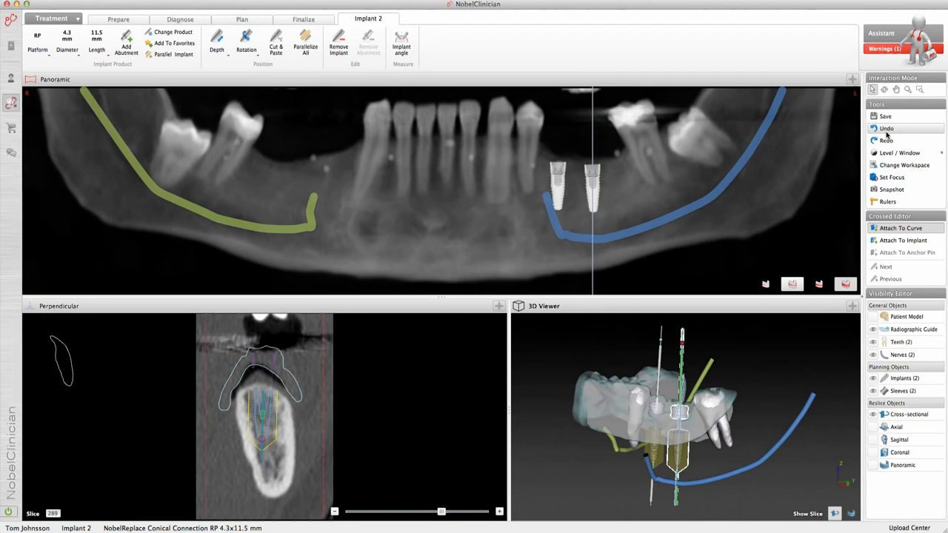
{"action": "left_click", "coordinate": [886, 130]}
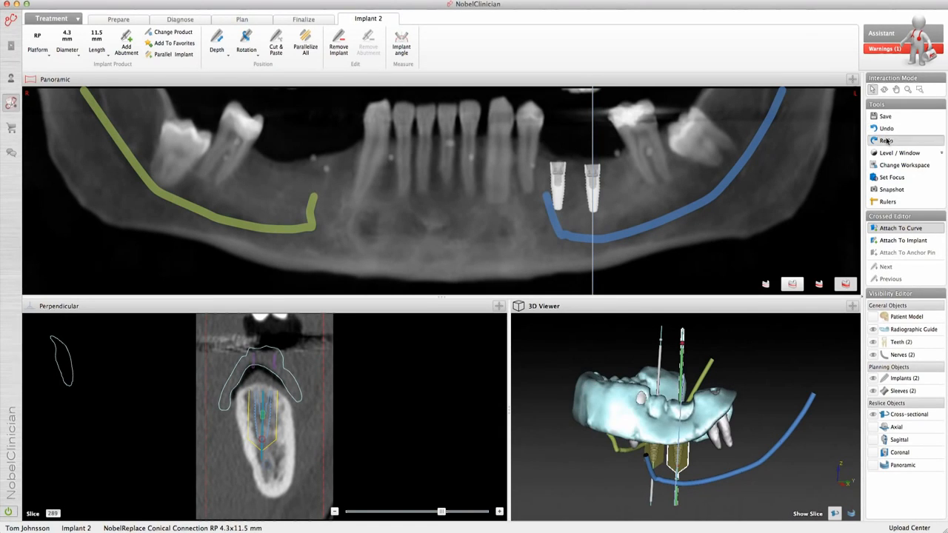
{"action": "left_click", "coordinate": [887, 140]}
{"action": "left_click", "coordinate": [887, 140]}
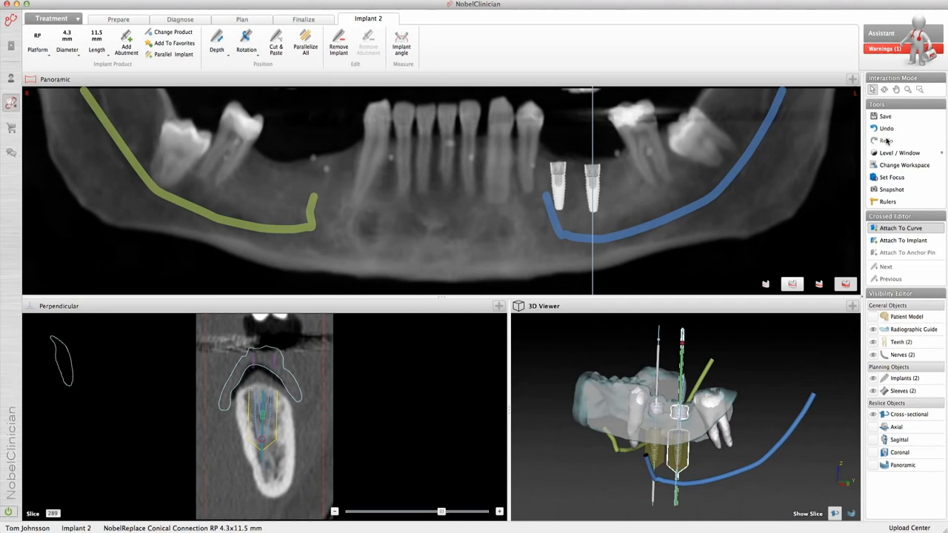
Step: Measure the angle between the second and the first implant, and show the patient model again in the 3D view
{"action": "left_click", "coordinate": [411, 57]}
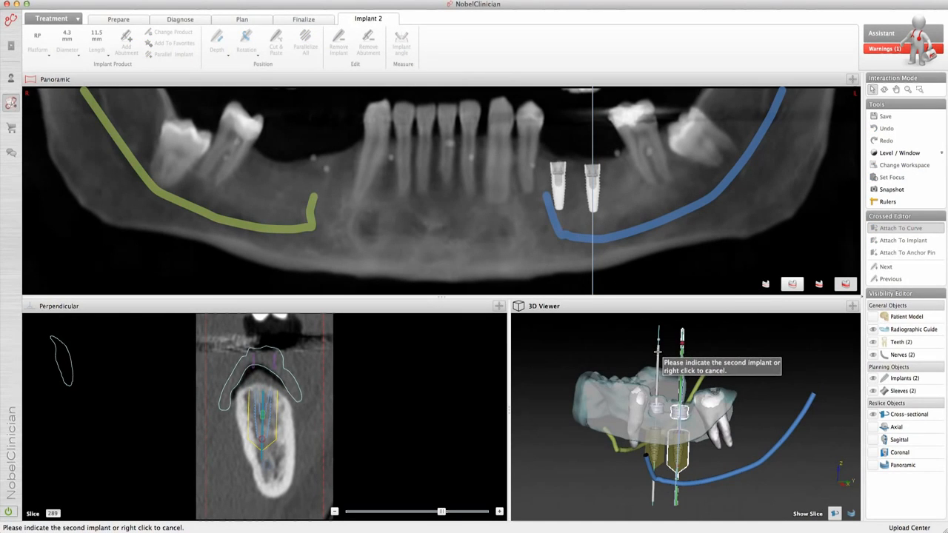
{"action": "left_click", "coordinate": [658, 355]}
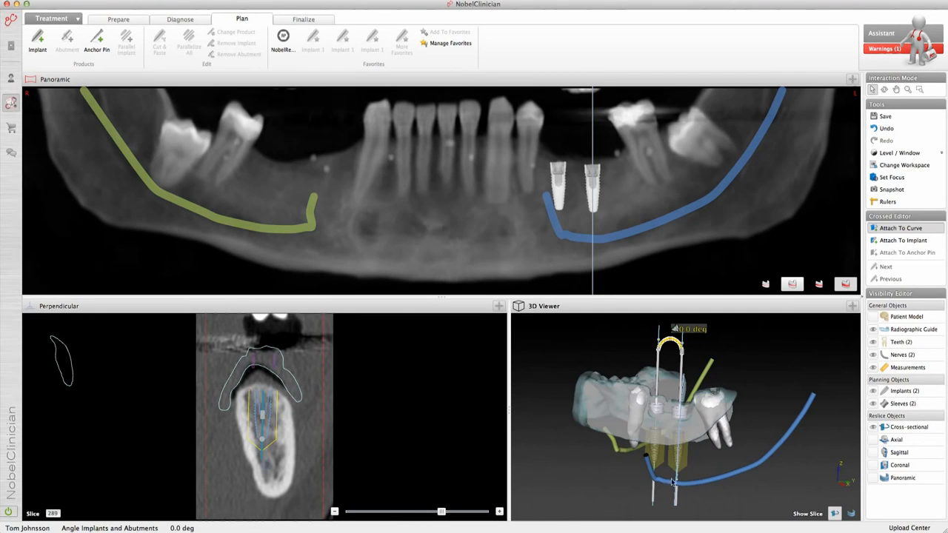
{"action": "left_click", "coordinate": [873, 317]}
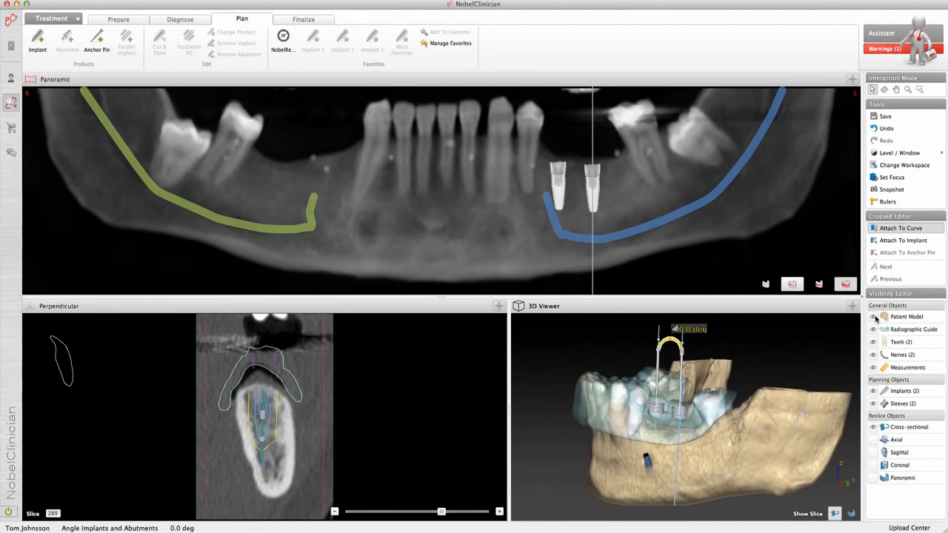
{"action": "key", "text": "space"}
{"action": "left_click_drag", "start_coordinate": [731, 400], "coordinate": [666, 440]}
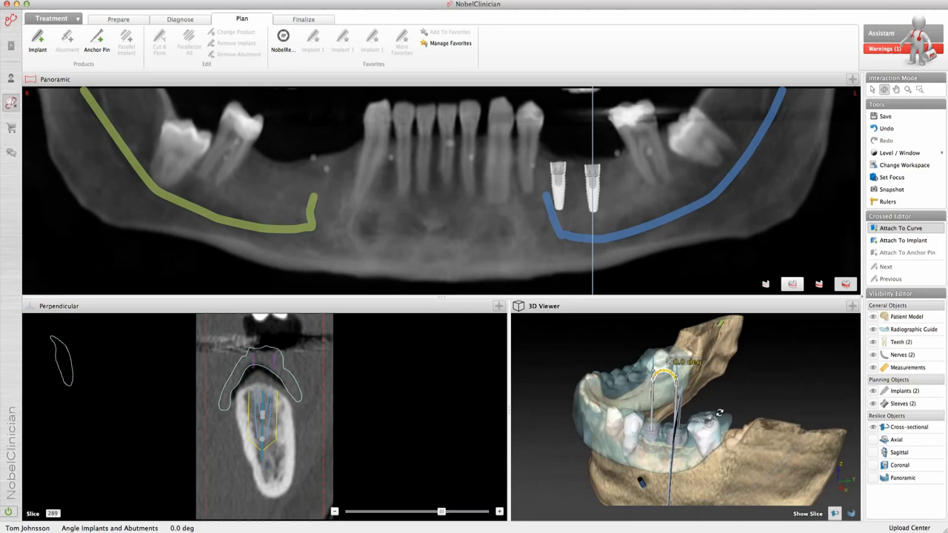
Step: Switch to the Cross-sectional Workspace
{"action": "left_click", "coordinate": [891, 166]}
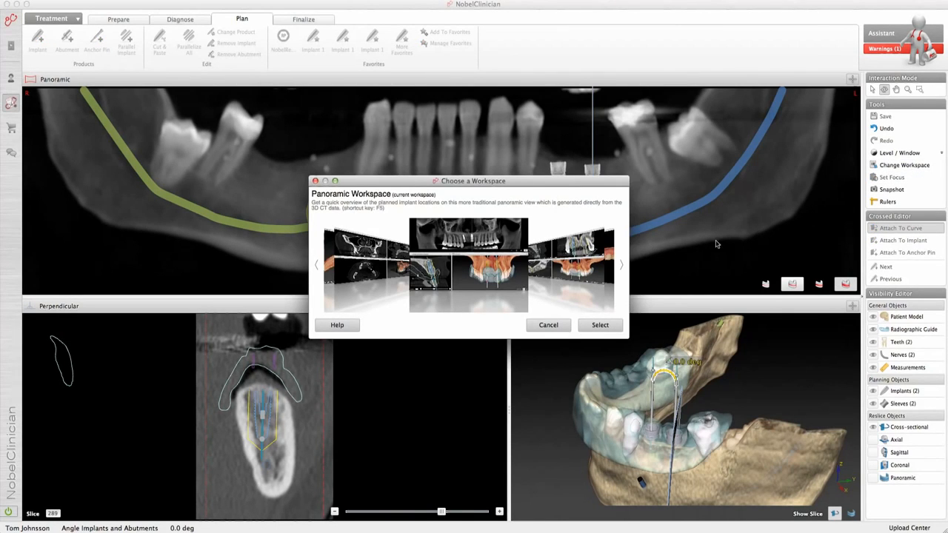
{"action": "left_click", "coordinate": [607, 255]}
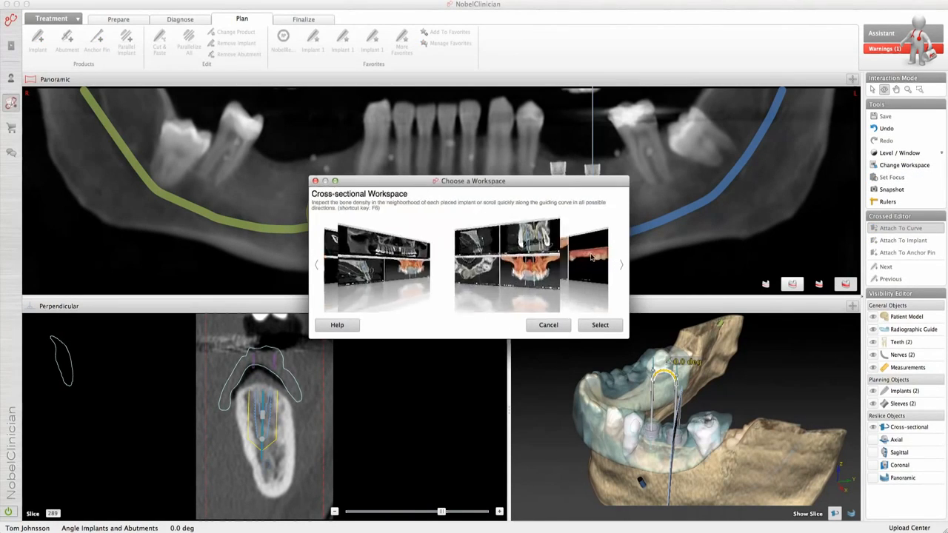
{"action": "left_click", "coordinate": [598, 326]}
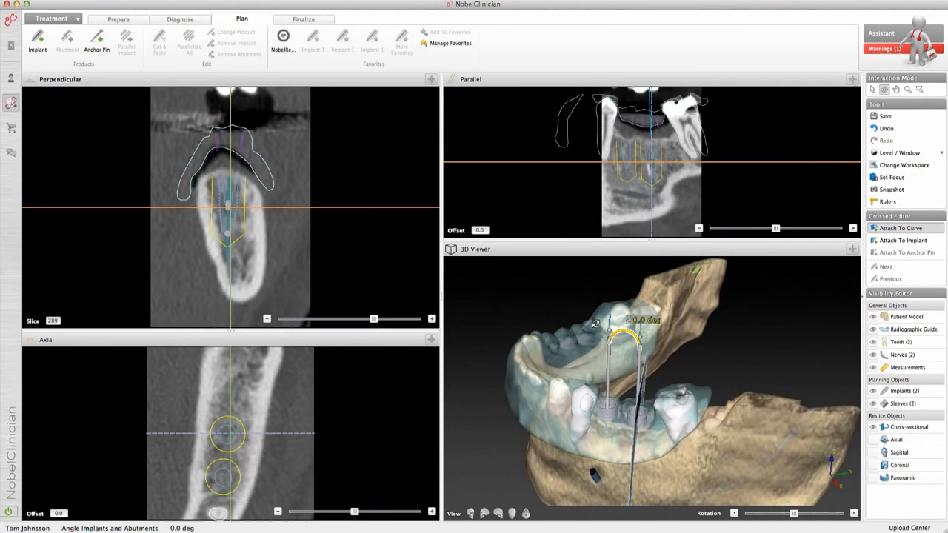
Step: Show the parallel and horizontal slices of the cross-sectional reslice in the 3D model alongside the perpendicular slice
{"action": "left_click_drag", "start_coordinate": [616, 389], "coordinate": [691, 355]}
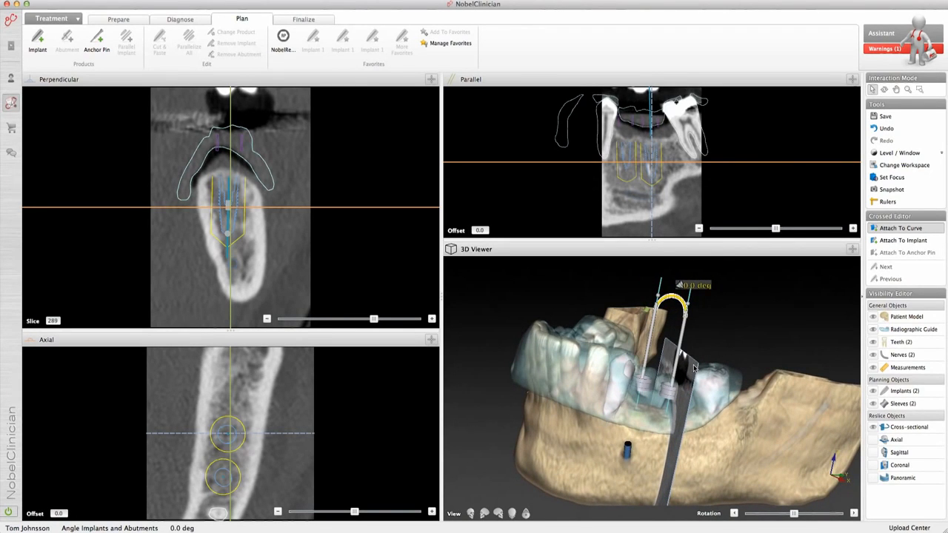
{"action": "left_click", "coordinate": [693, 364]}
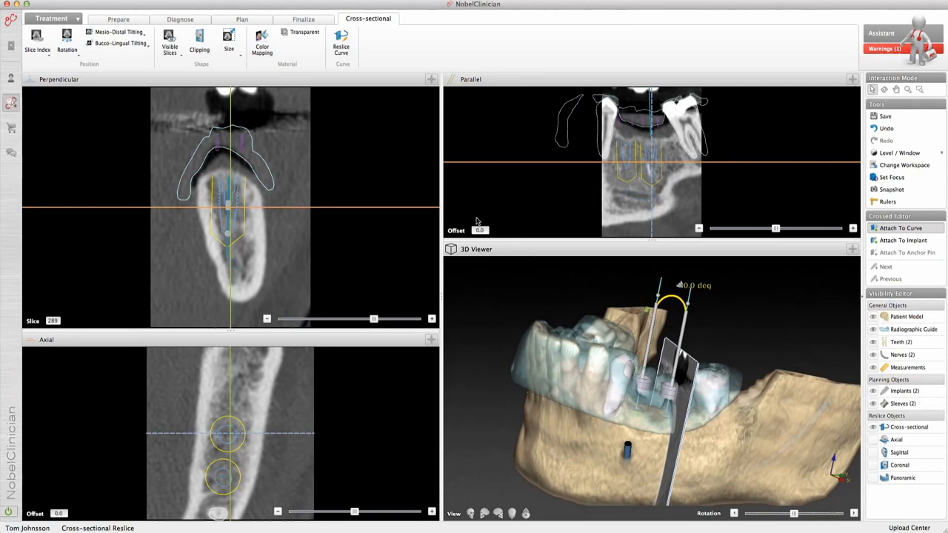
{"action": "left_click", "coordinate": [171, 46]}
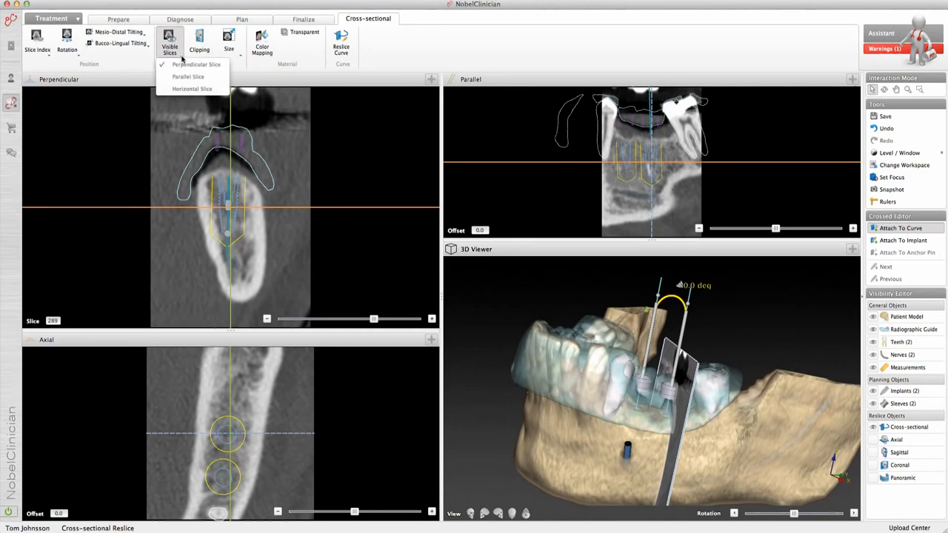
{"action": "left_click", "coordinate": [177, 76]}
{"action": "left_click", "coordinate": [172, 46]}
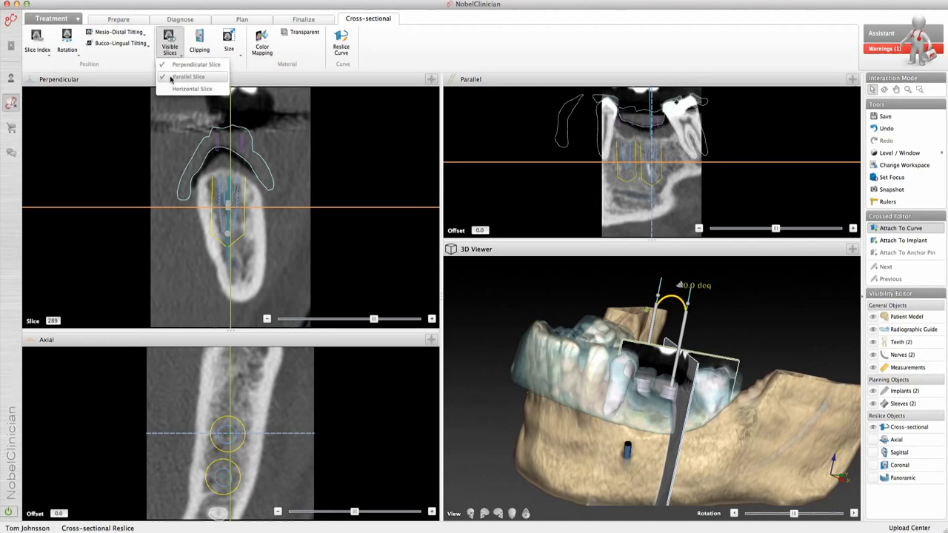
{"action": "left_click", "coordinate": [190, 88]}
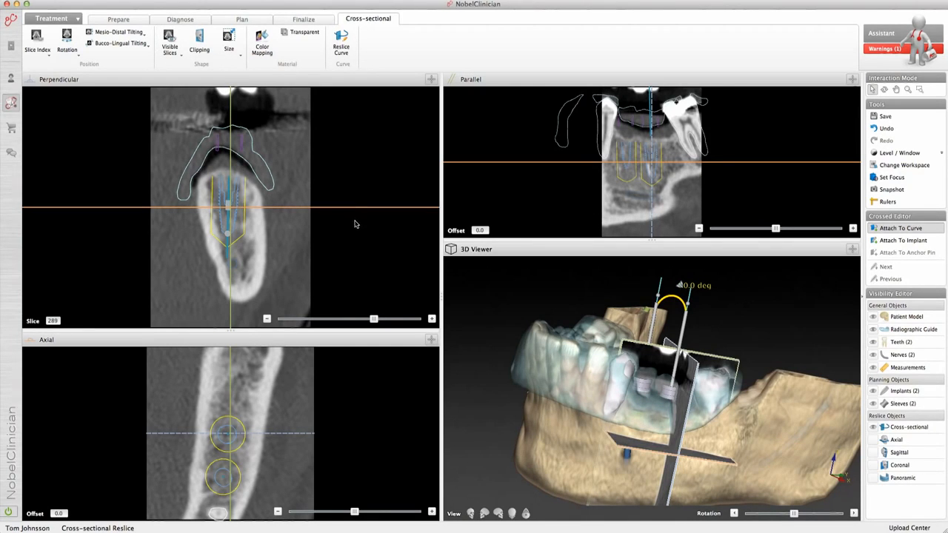
Step: Attach the reslices to the second implant and rotate the vertical slice around the implant axis to inspect the surrounding bone
{"action": "left_click_drag", "start_coordinate": [531, 326], "coordinate": [556, 430]}
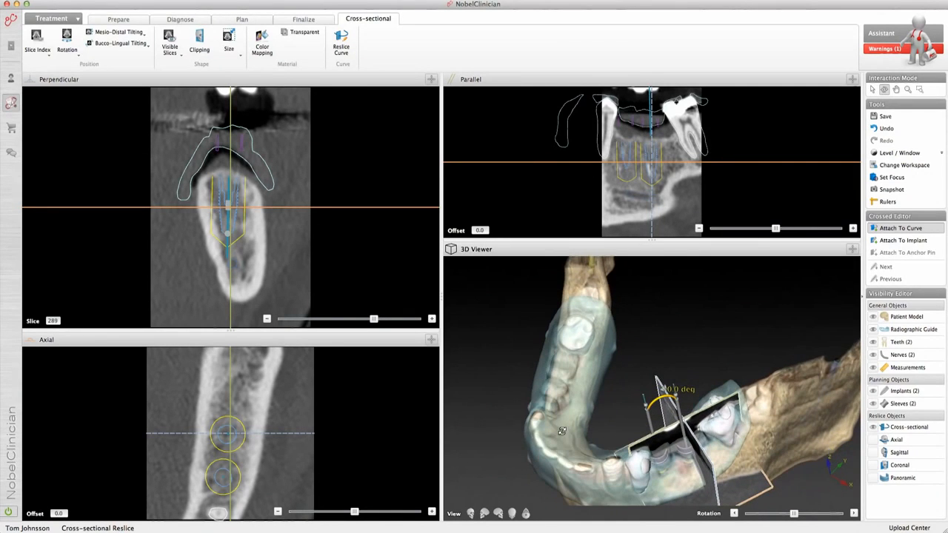
{"action": "left_click", "coordinate": [556, 430]}
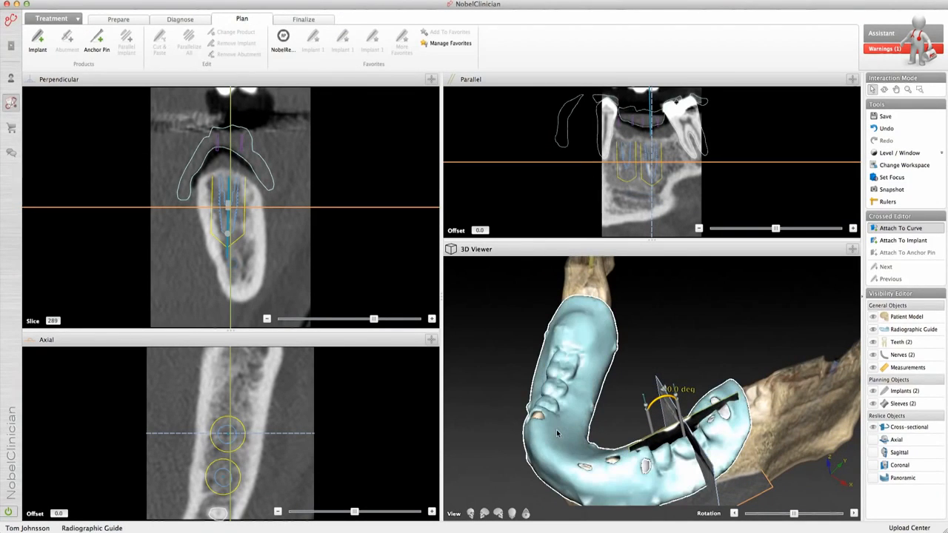
{"action": "left_click_drag", "start_coordinate": [781, 430], "coordinate": [676, 362]}
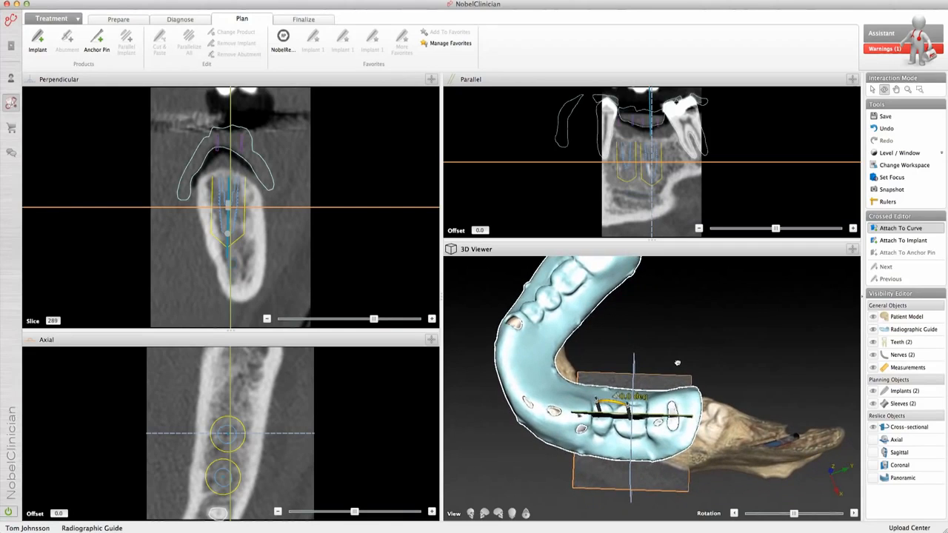
{"action": "left_click", "coordinate": [877, 242]}
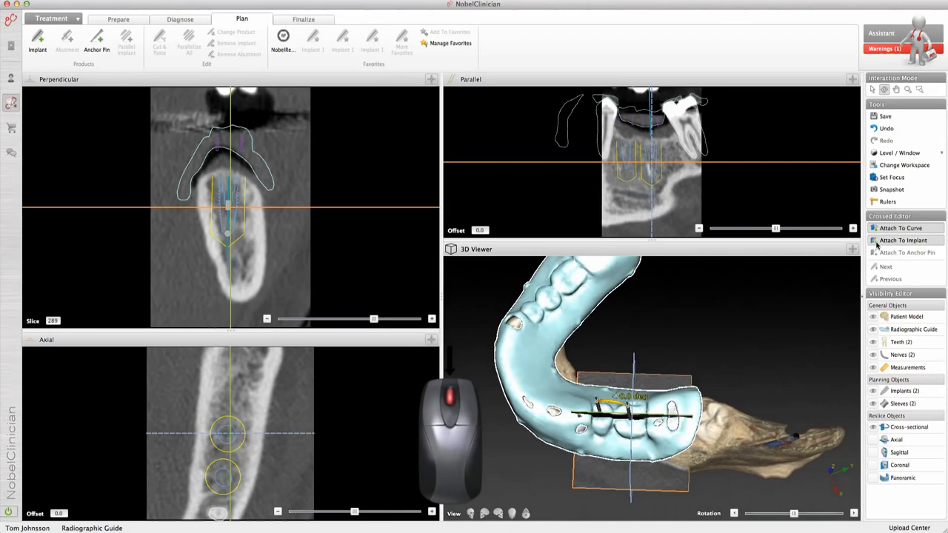
{"action": "middle_click", "coordinate": [246, 255]}
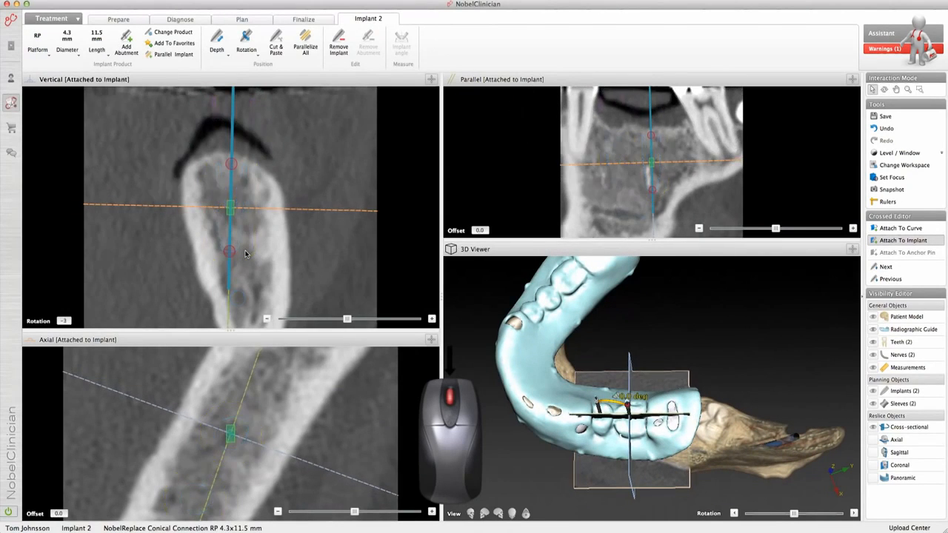
{"action": "scroll", "coordinate": [246, 255], "scroll_direction": "down", "scroll_amount": 1}
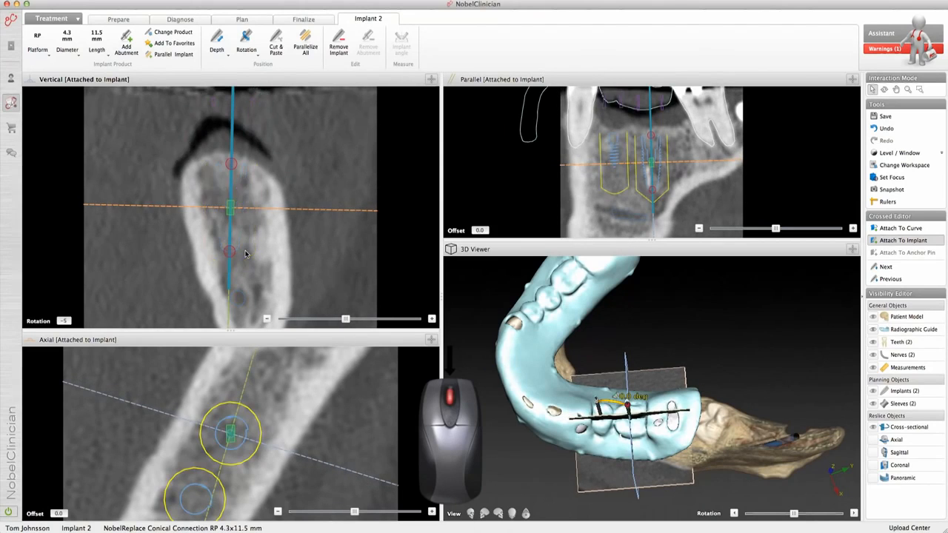
{"action": "scroll", "coordinate": [245, 255], "scroll_direction": "up", "scroll_amount": 8}
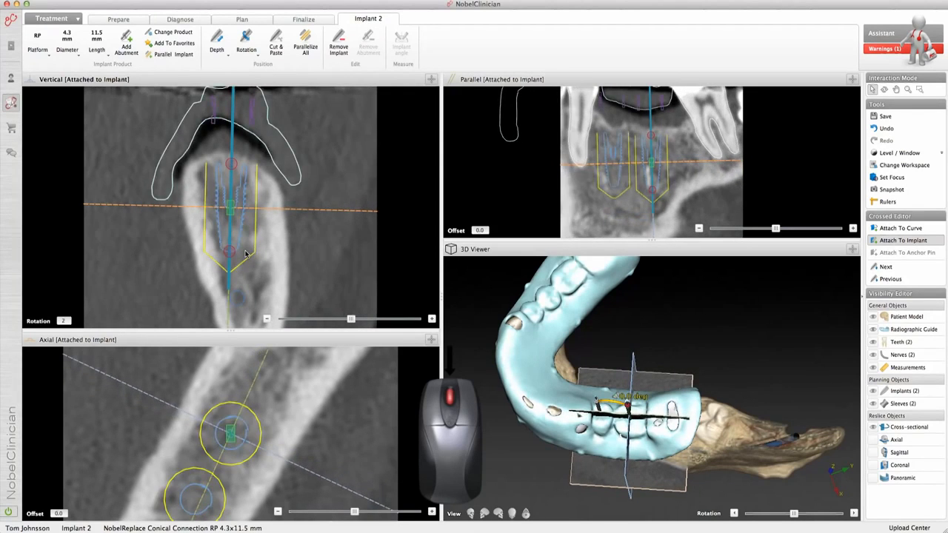
{"action": "scroll", "coordinate": [246, 255], "scroll_direction": "up", "scroll_amount": 7}
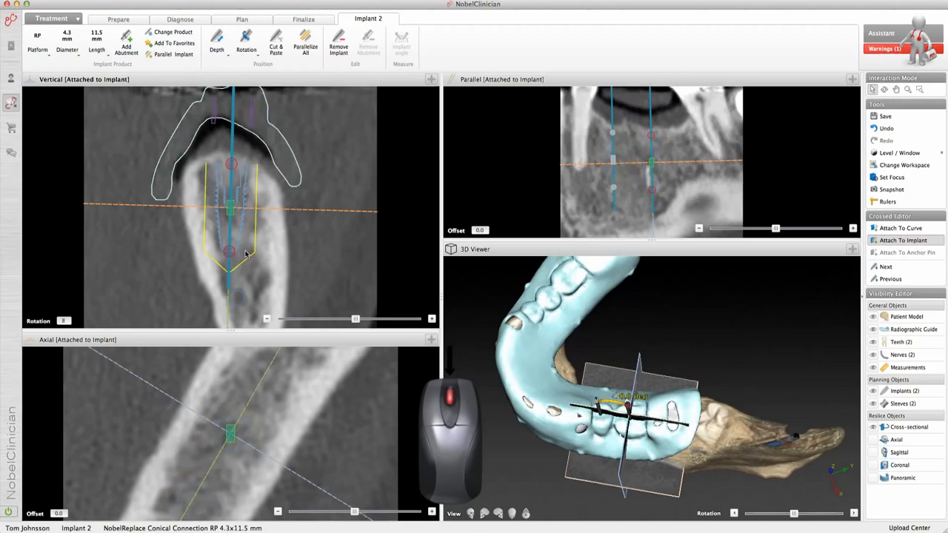
Step: Rotate the vertical slice back and forth around the second implant's axis to examine the bone on all sides
{"action": "scroll", "coordinate": [246, 254], "scroll_direction": "up", "scroll_amount": 2}
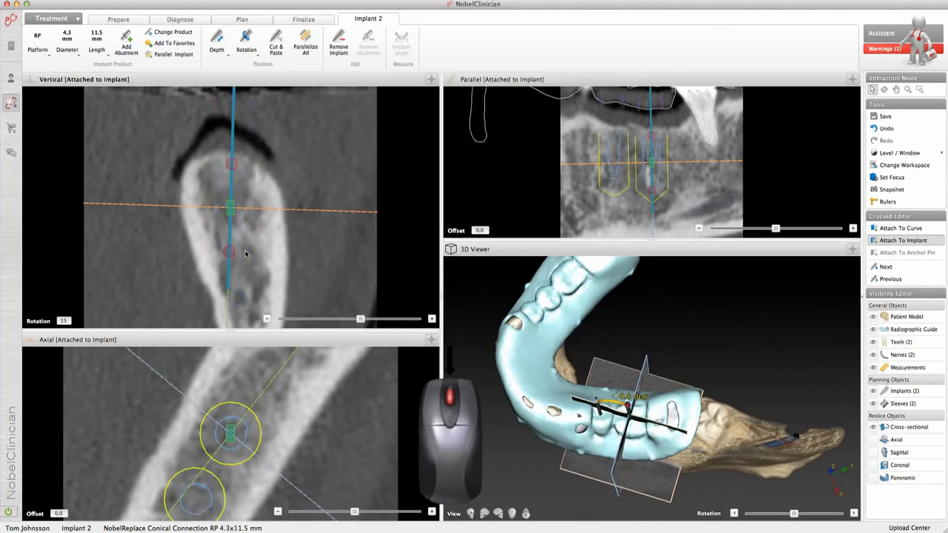
{"action": "scroll", "coordinate": [246, 255], "scroll_direction": "down", "scroll_amount": 8}
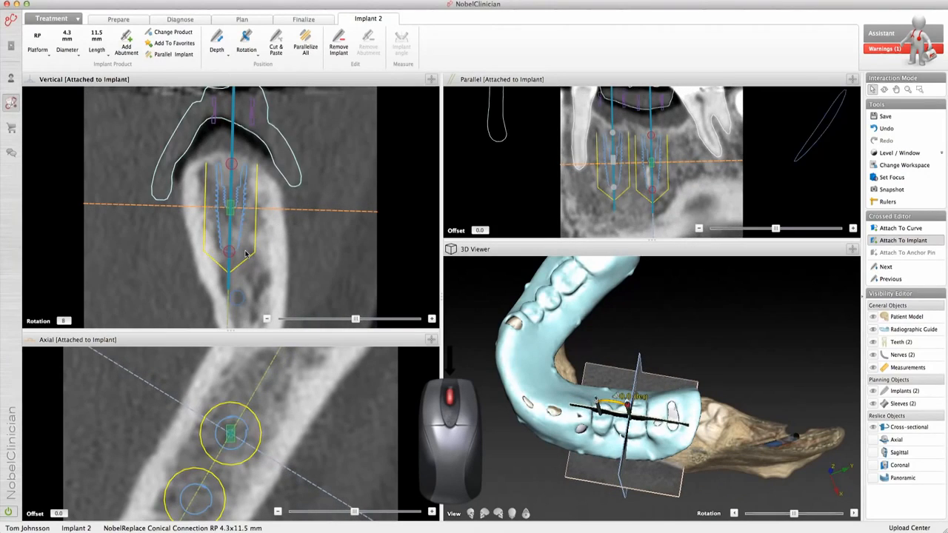
{"action": "scroll", "coordinate": [246, 254], "scroll_direction": "down", "scroll_amount": 4}
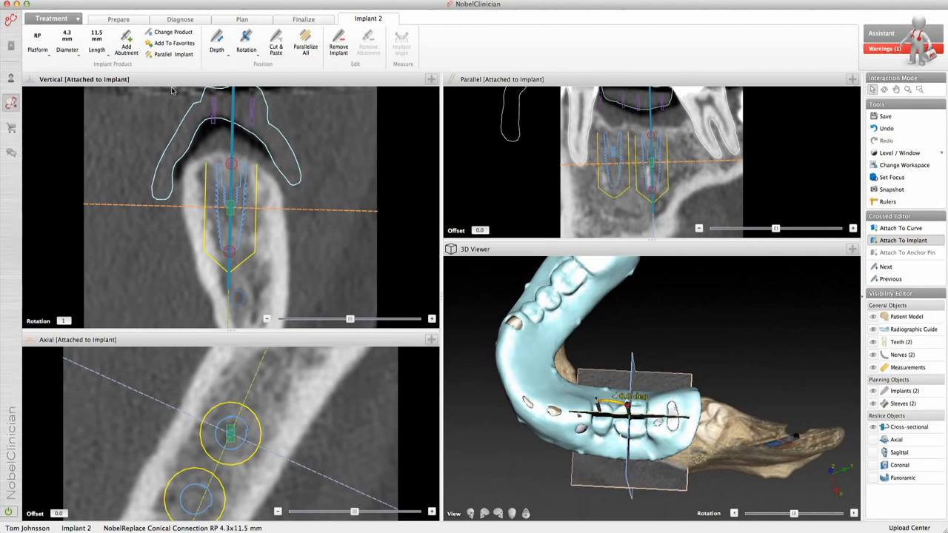
Step: Measure the distance from the second implant's tip to the nerve below it in the vertical slice
{"action": "left_click", "coordinate": [180, 19]}
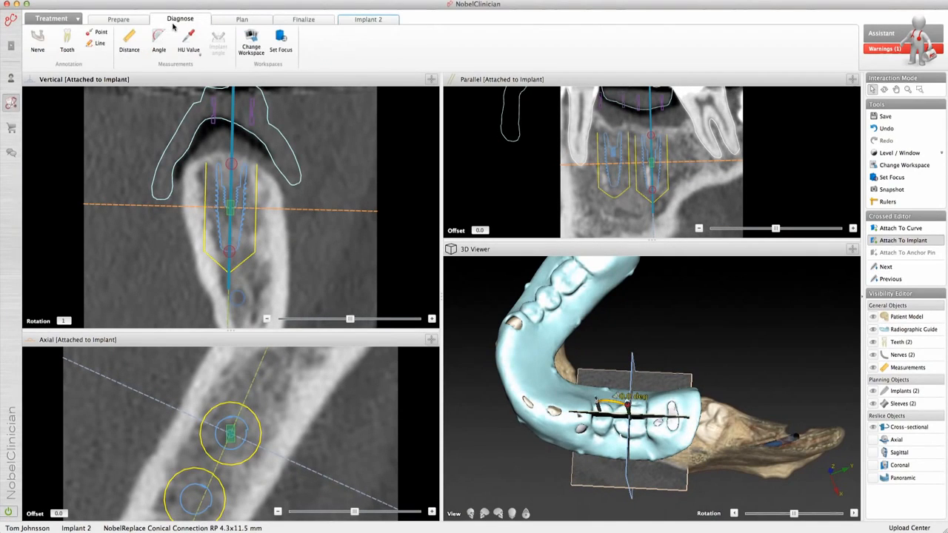
{"action": "left_click", "coordinate": [134, 54]}
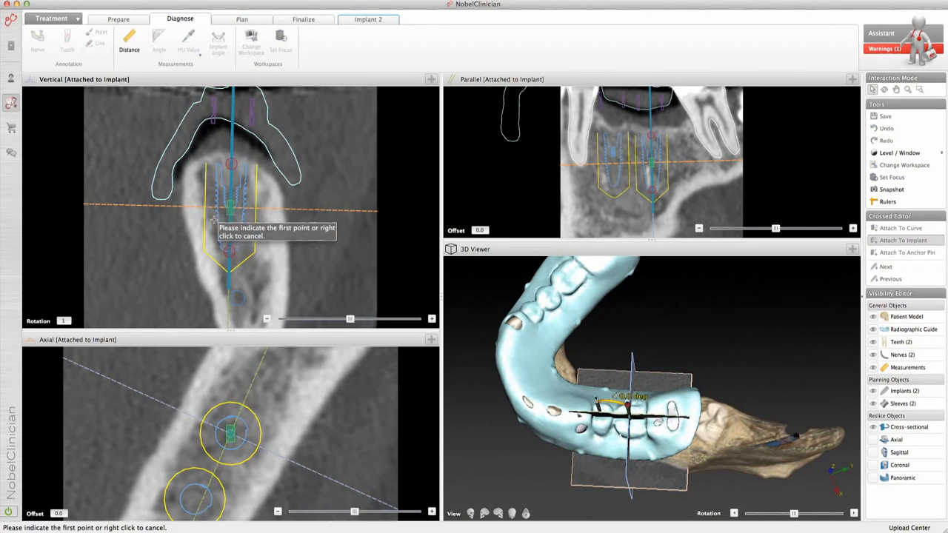
{"action": "left_click", "coordinate": [231, 252]}
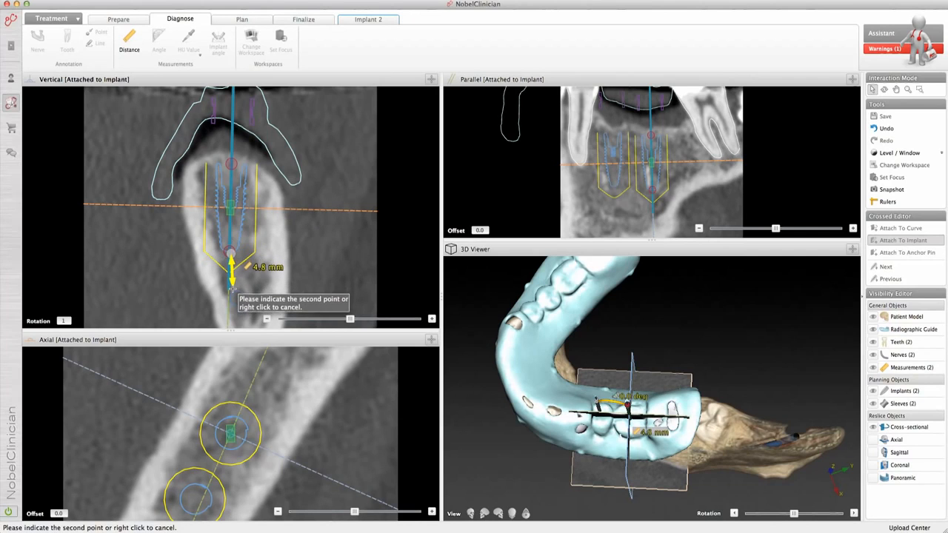
{"action": "left_click", "coordinate": [232, 291]}
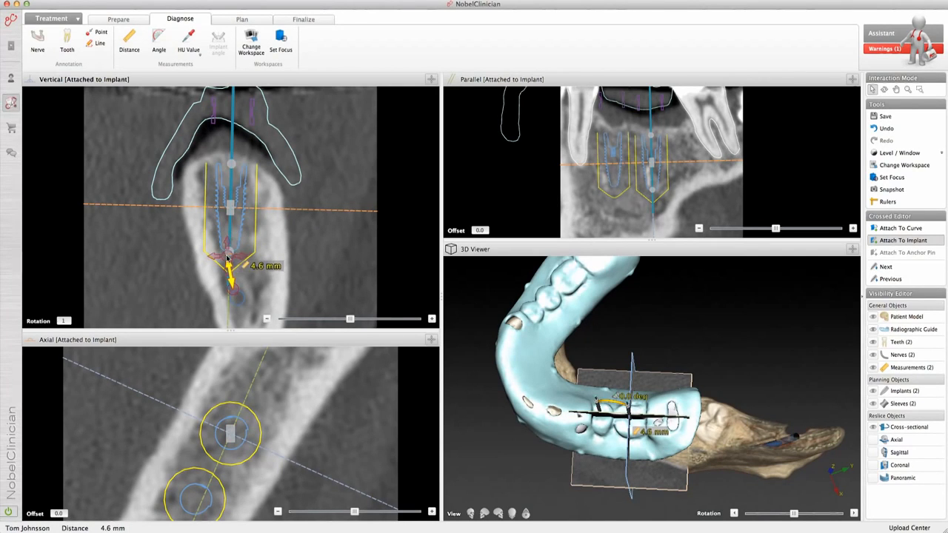
Step: Fine-tune the first implant's depth with the reslices attached to it, and return the reslices to the second implant
{"action": "left_click", "coordinate": [904, 271]}
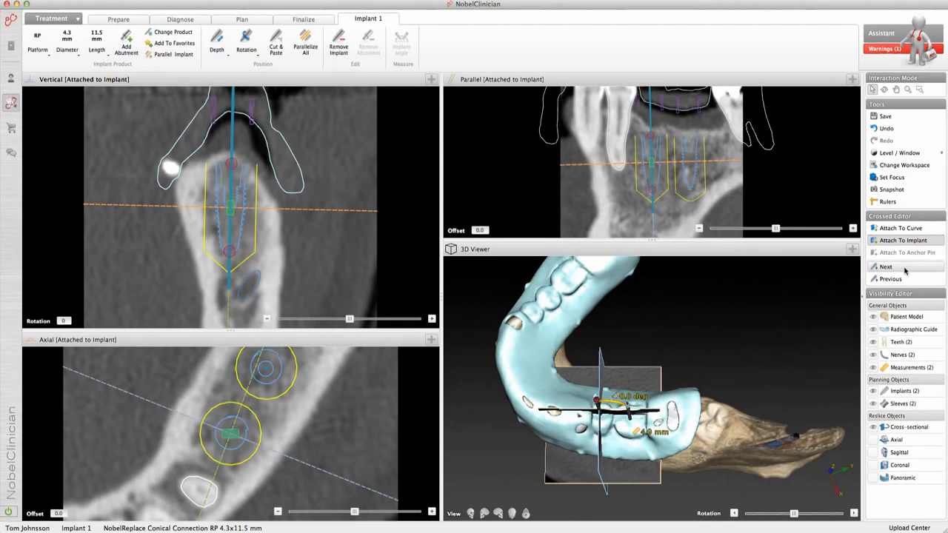
{"action": "left_click_drag", "start_coordinate": [597, 407], "coordinate": [598, 407]}
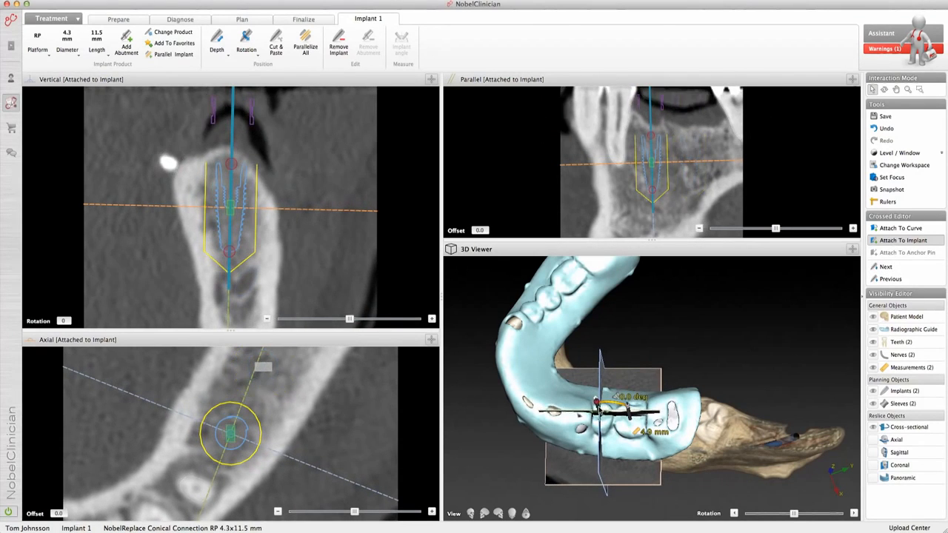
{"action": "left_click_drag", "start_coordinate": [228, 212], "coordinate": [229, 201]}
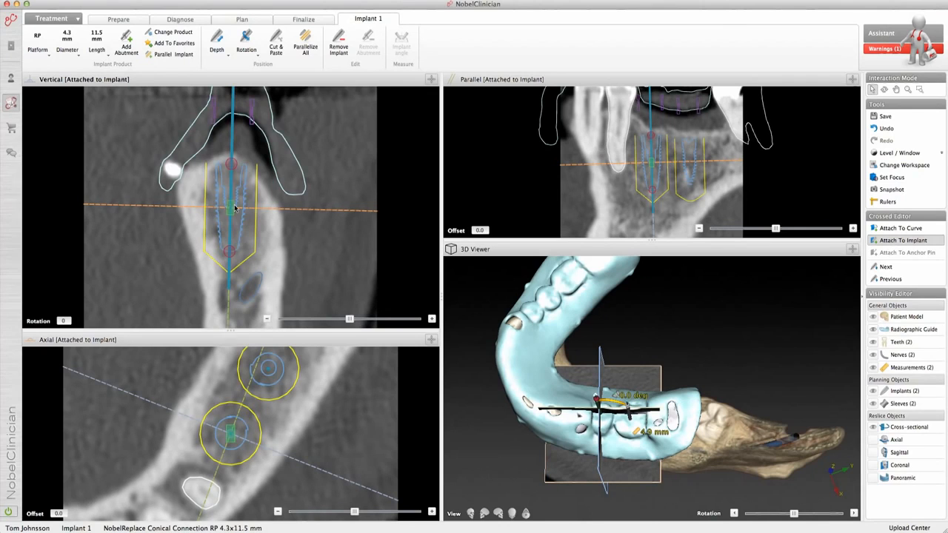
{"action": "left_click", "coordinate": [898, 271]}
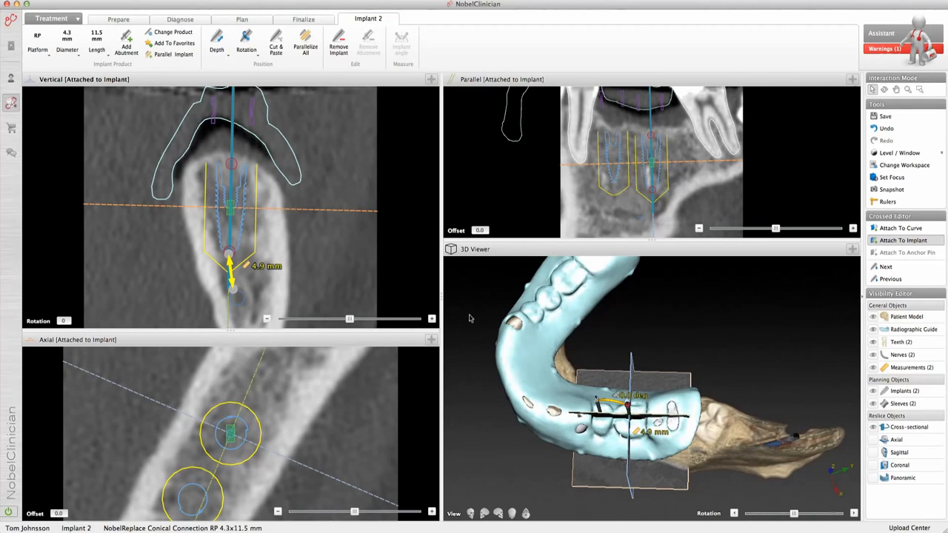
Step: Enlarge the vertical slice view and adjust its zoom around the second implant, ending in the normal selection mode
{"action": "left_click_drag", "start_coordinate": [238, 331], "coordinate": [236, 404]}
{"action": "left_click", "coordinate": [908, 89]}
{"action": "left_click", "coordinate": [368, 211]}
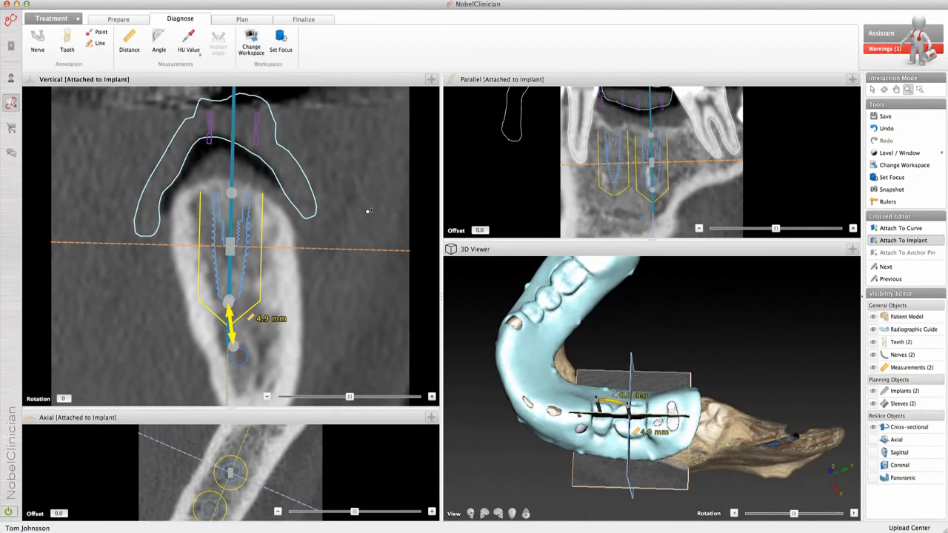
{"action": "left_click", "coordinate": [872, 89]}
Step: Switch to the Panoramic Workspace
{"action": "left_click", "coordinate": [897, 165]}
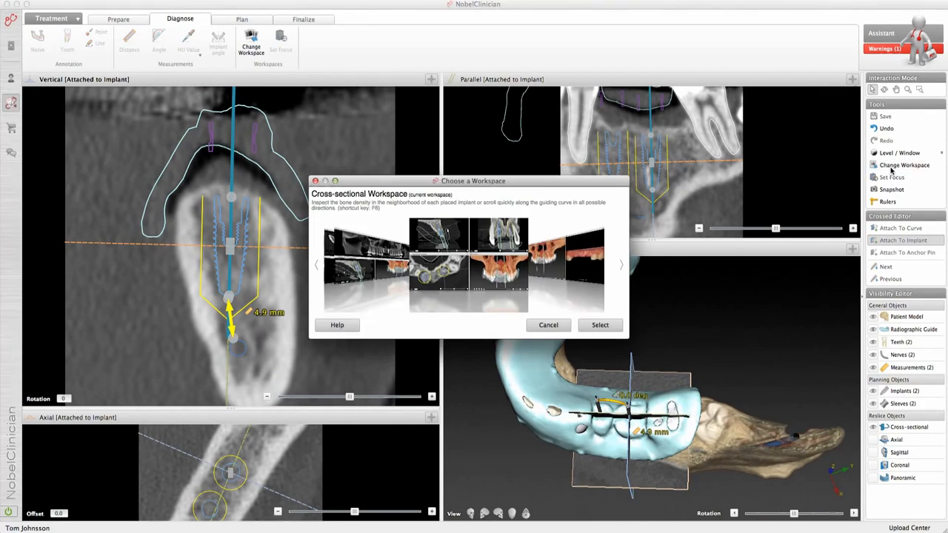
{"action": "left_click", "coordinate": [599, 251]}
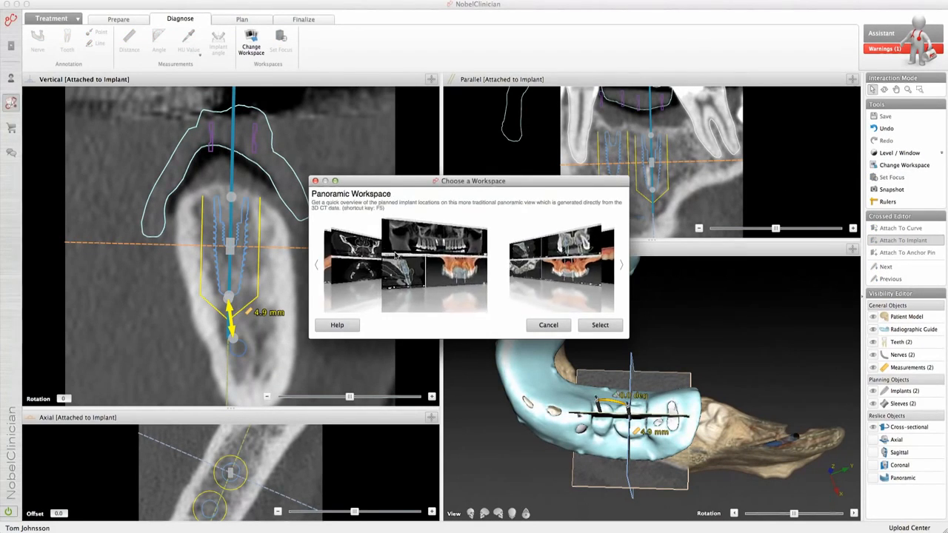
{"action": "left_click", "coordinate": [598, 326]}
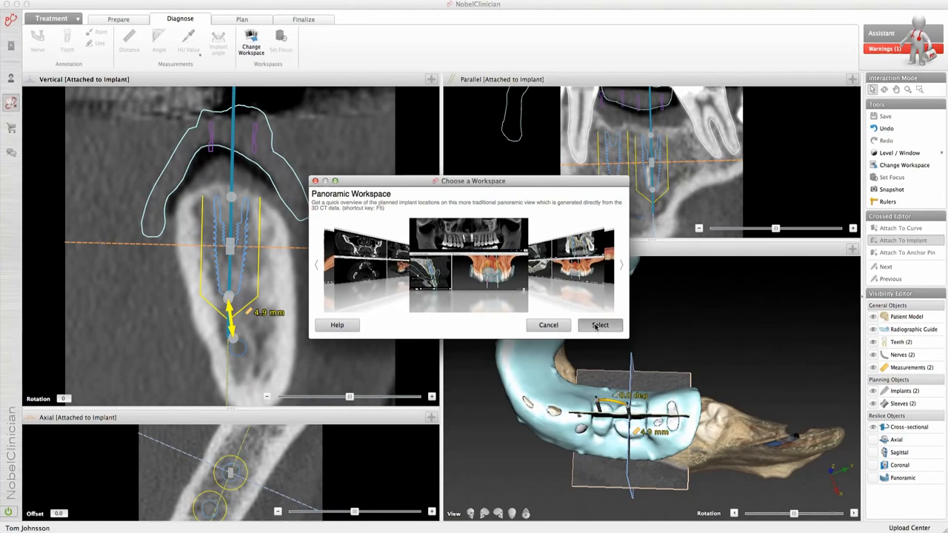